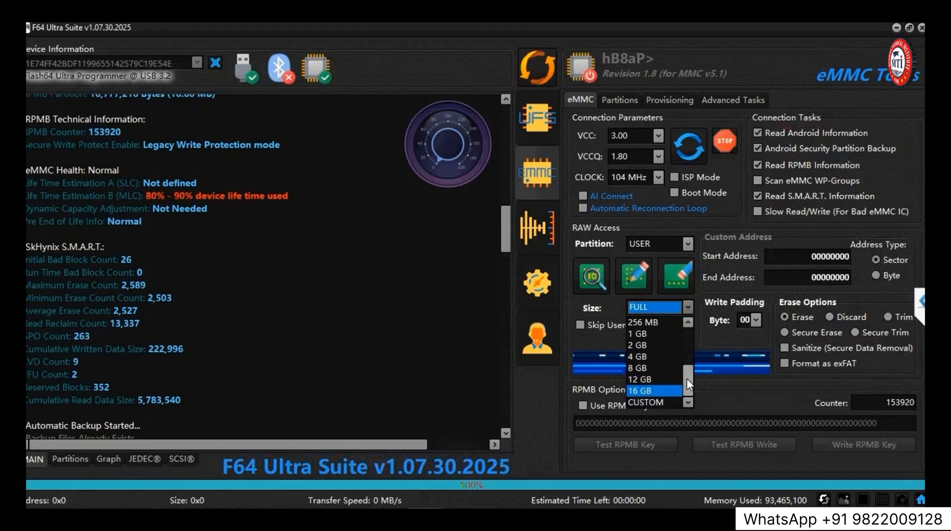
Set the RAW access read size for the USER partition to 1 GB.
{"action": "left_click_drag", "start_coordinate": [687, 363], "coordinate": [687, 332]}
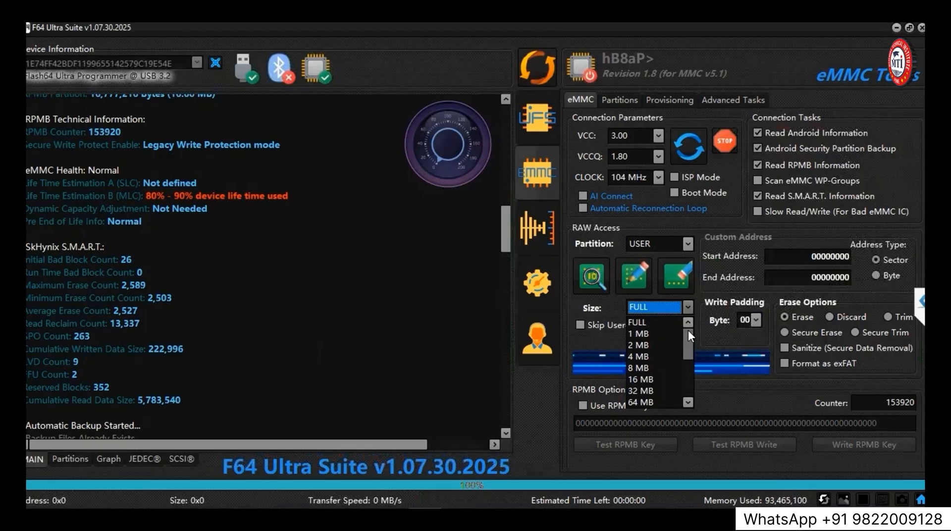
{"action": "left_click_drag", "start_coordinate": [687, 330], "coordinate": [683, 357]}
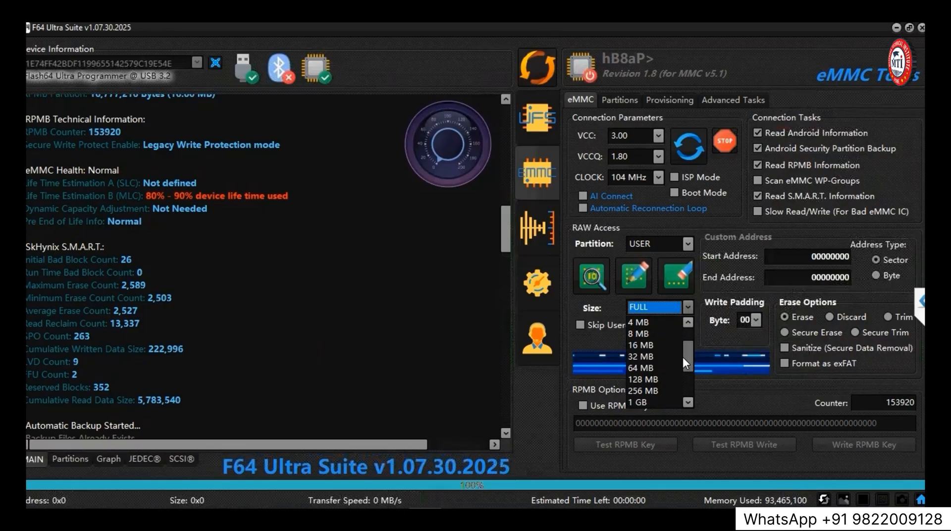
{"action": "left_click_drag", "start_coordinate": [683, 356], "coordinate": [683, 375]}
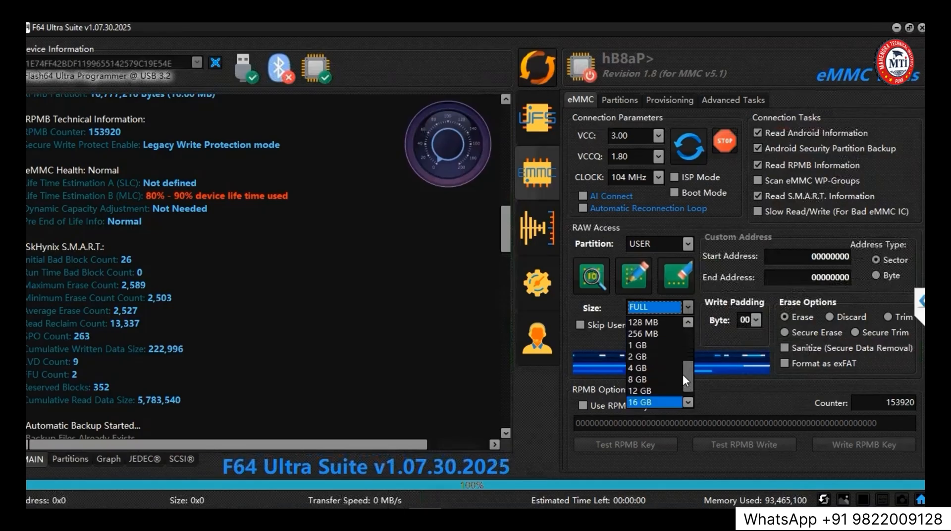
{"action": "left_click", "coordinate": [655, 345]}
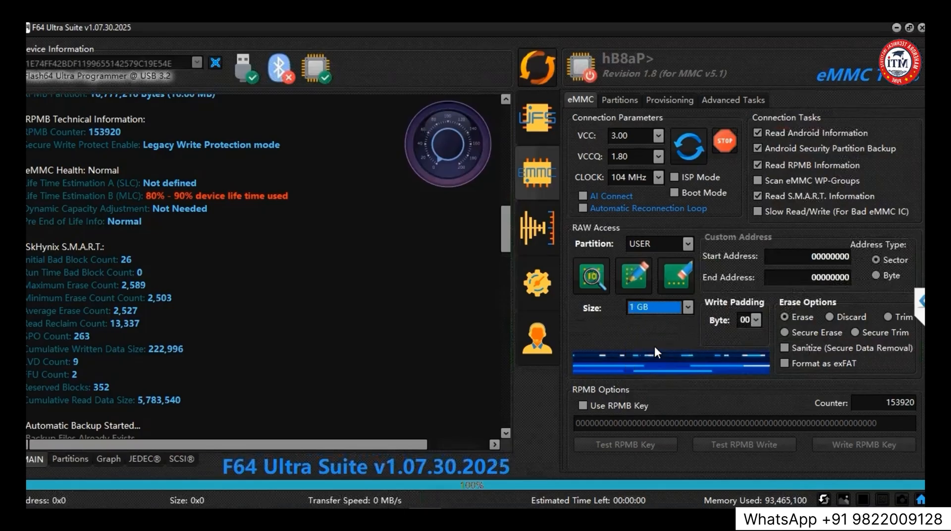
Read the USER partition and save the RAW dump under its suggested name in a new folder on the Desktop.
{"action": "left_click", "coordinate": [592, 276]}
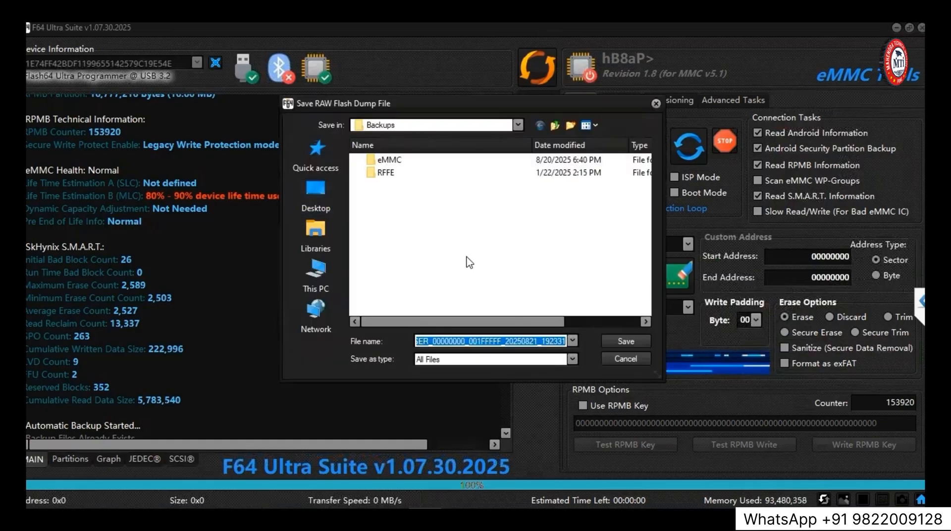
{"action": "left_click", "coordinate": [314, 194]}
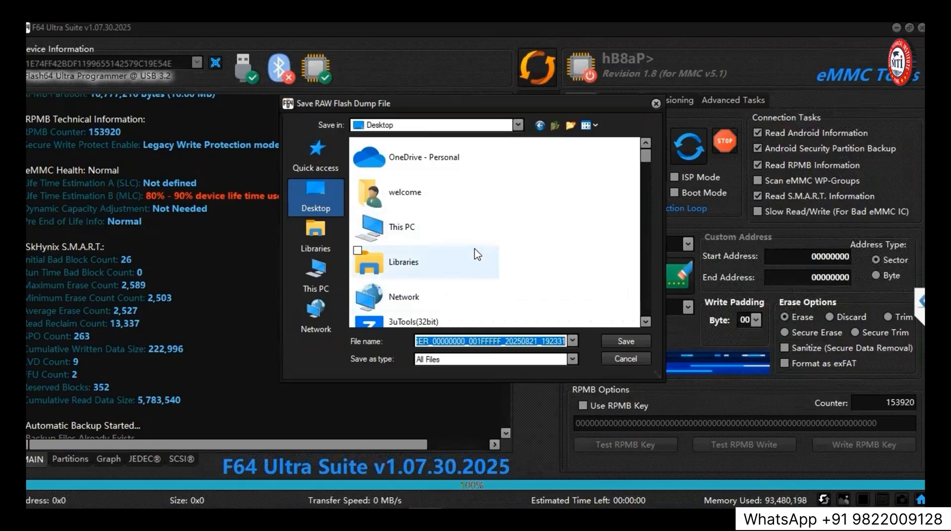
{"action": "left_click", "coordinate": [570, 129]}
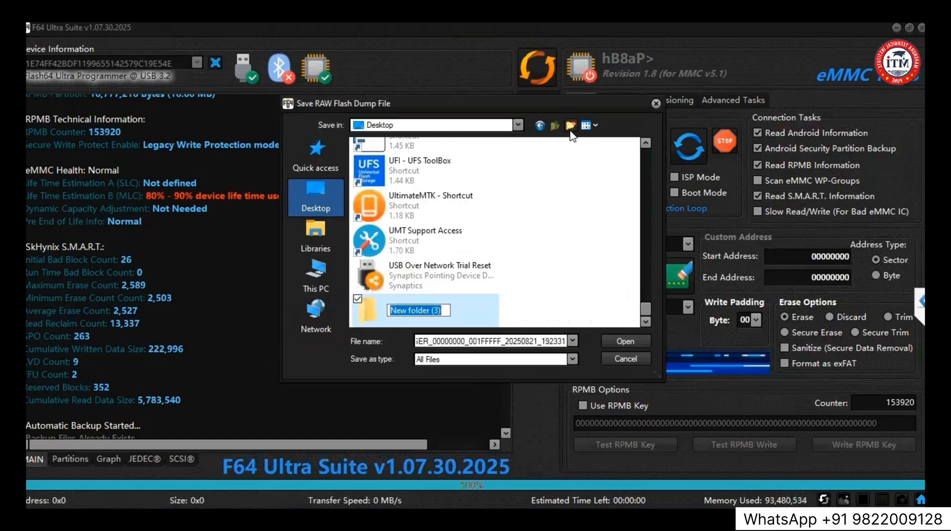
{"action": "key", "text": "Return"}
{"action": "left_click", "coordinate": [614, 343]}
{"action": "left_click", "coordinate": [614, 343]}
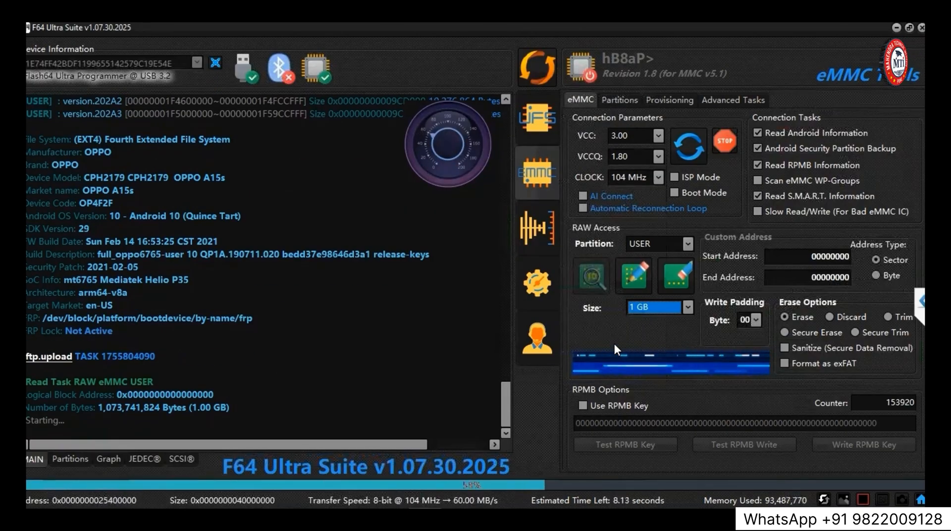
Read the full BOOT A partition and save its dump in the same folder.
{"action": "left_click", "coordinate": [689, 245]}
{"action": "left_click", "coordinate": [649, 271]}
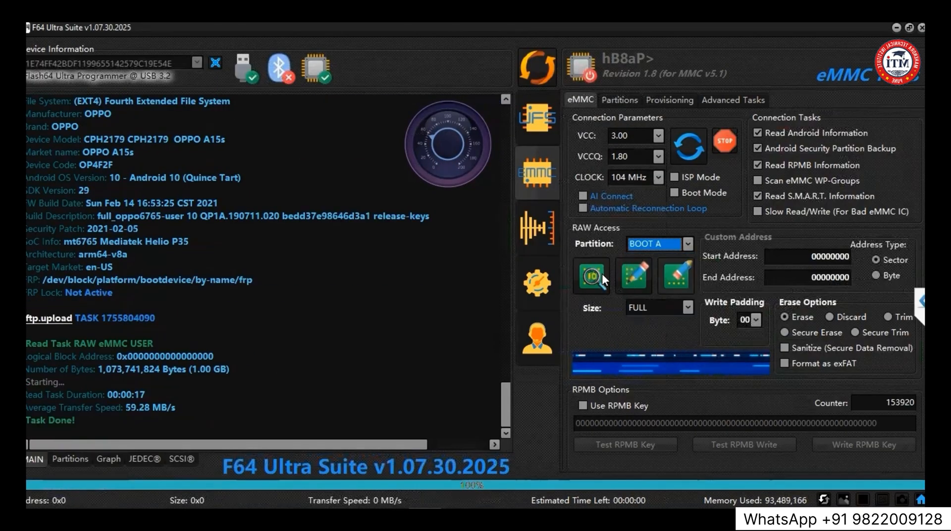
{"action": "left_click", "coordinate": [597, 276]}
{"action": "left_click", "coordinate": [622, 344]}
Read the full BOOT B partition and save its dump in the same folder.
{"action": "left_click", "coordinate": [687, 244]}
{"action": "left_click", "coordinate": [661, 281]}
{"action": "left_click", "coordinate": [592, 276]}
{"action": "left_click", "coordinate": [611, 342]}
In the chip's partition list, select the key-marked partitions from PrimaryGPT0, boot_para and para down to expdb, frp and nvcfg for reading.
{"action": "left_click", "coordinate": [70, 458]}
{"action": "left_click", "coordinate": [28, 316]}
{"action": "left_click", "coordinate": [28, 334]}
{"action": "left_click", "coordinate": [29, 351]}
{"action": "scroll", "coordinate": [28, 351], "scroll_direction": "down", "scroll_amount": 1}
{"action": "scroll", "coordinate": [27, 316], "scroll_direction": "down", "scroll_amount": 4}
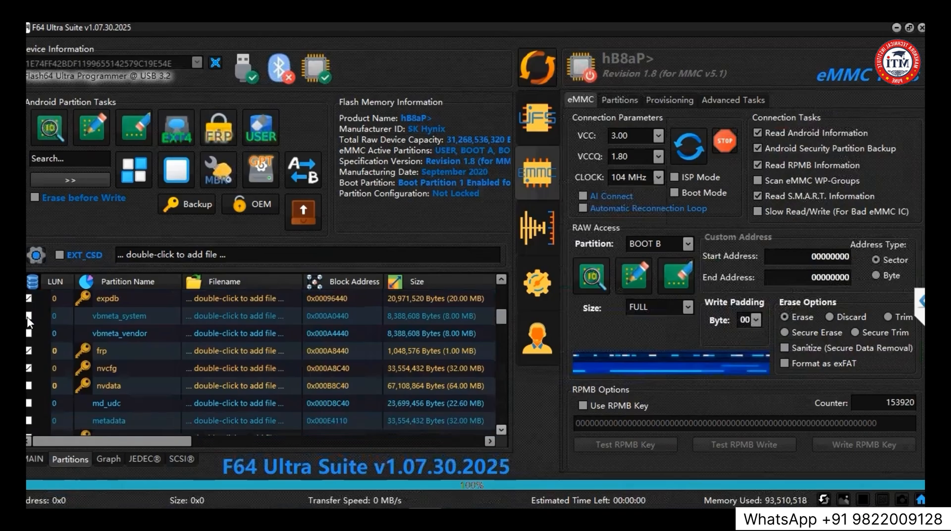
{"action": "left_click", "coordinate": [28, 299]}
Add the key-marked partitions protect1, protect2, seccfg, persist, sec1 and proinfo to the selection.
{"action": "scroll", "coordinate": [27, 317], "scroll_direction": "up", "scroll_amount": 2}
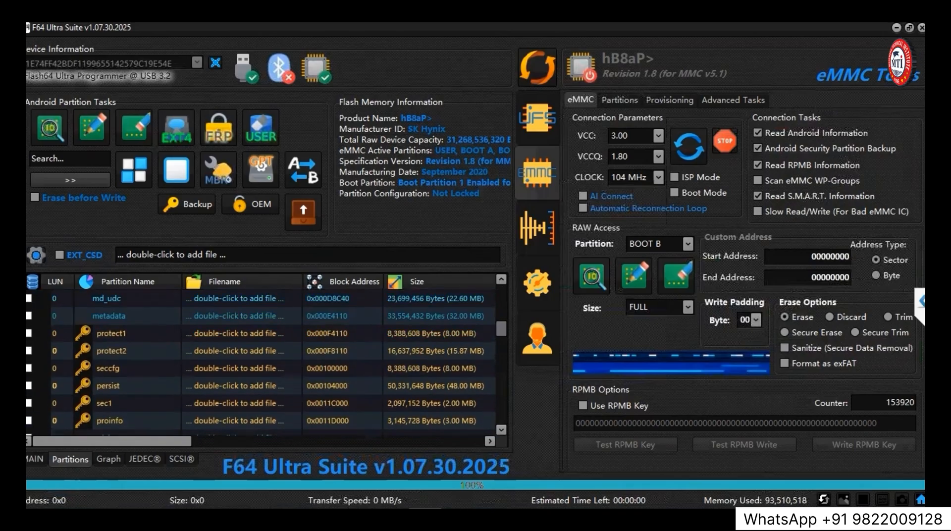
{"action": "left_click", "coordinate": [28, 368]}
{"action": "left_click", "coordinate": [28, 385]}
{"action": "left_click", "coordinate": [28, 403]}
{"action": "scroll", "coordinate": [27, 403], "scroll_direction": "down", "scroll_amount": 1}
{"action": "left_click", "coordinate": [28, 403]}
{"action": "left_click", "coordinate": [28, 403]}
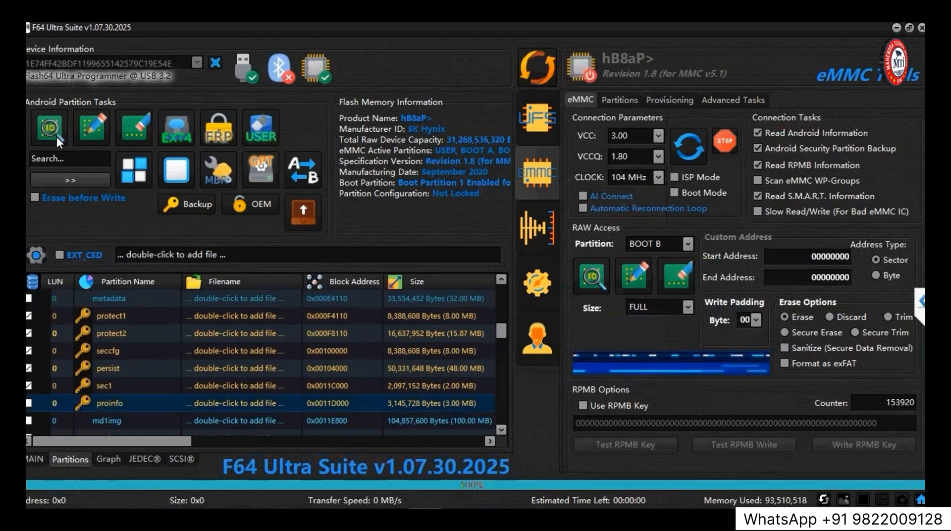
Read the selected partitions into a new subfolder named gpt and check the read log through BackupGPT0.
{"action": "left_click", "coordinate": [55, 135]}
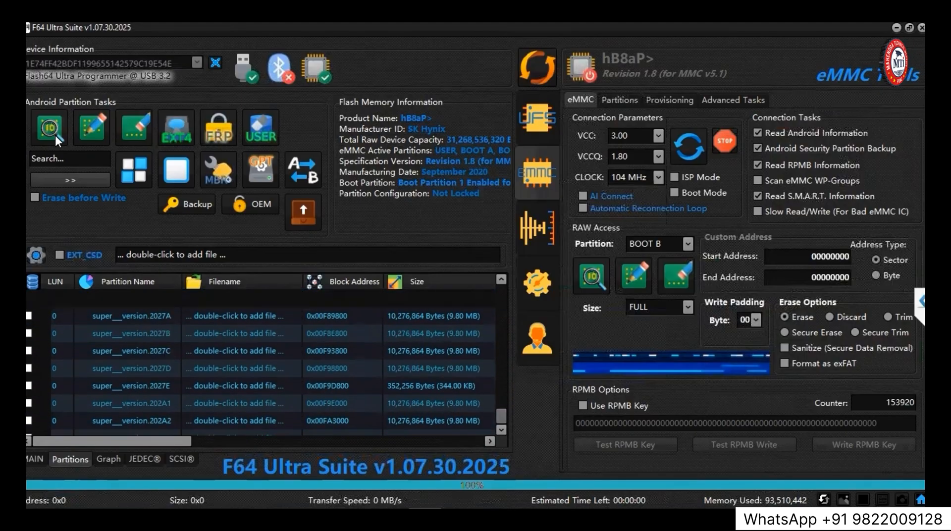
{"action": "scroll", "coordinate": [223, 343], "scroll_direction": "up", "scroll_amount": 2}
{"action": "left_click", "coordinate": [56, 136]}
{"action": "key", "text": "Return"}
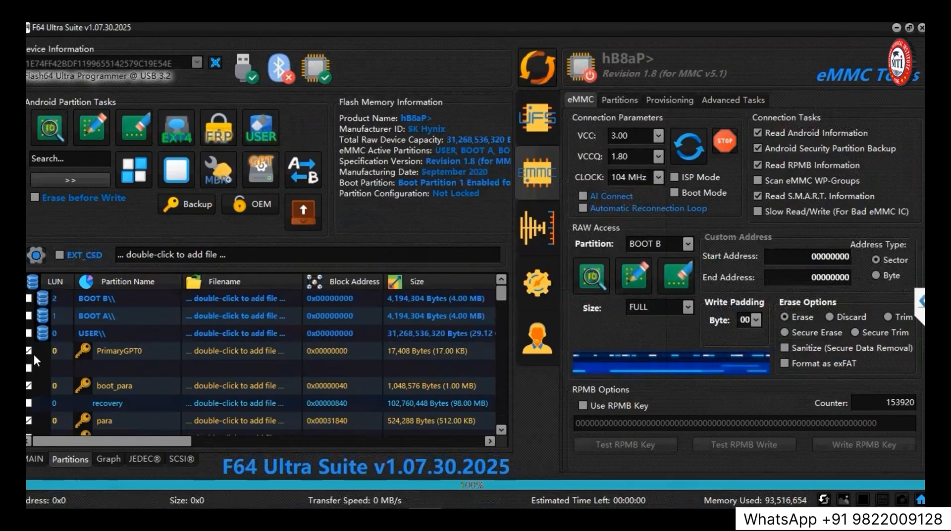
{"action": "left_click", "coordinate": [52, 129]}
{"action": "left_click", "coordinate": [571, 126]}
{"action": "type", "text": "gpt"}
{"action": "key", "text": "Return"}
{"action": "key", "text": "Return"}
{"action": "left_click", "coordinate": [625, 340]}
{"action": "left_click", "coordinate": [32, 458]}
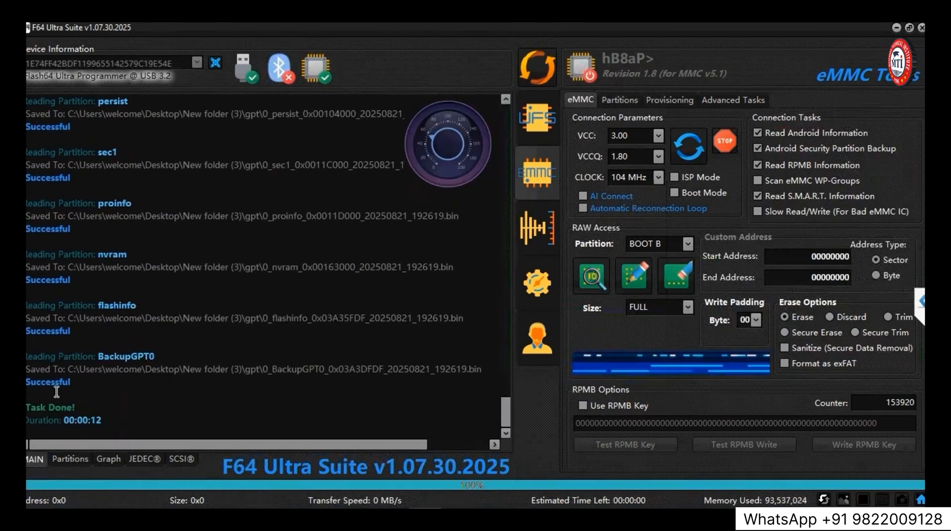
{"action": "double_click", "coordinate": [108, 354]}
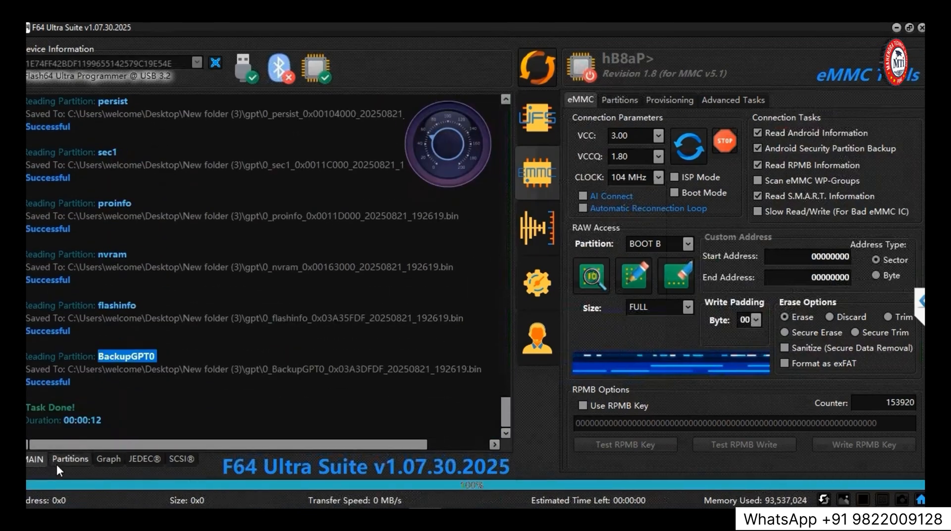
Erase all data from the USER, GPP and BOOT partitions and reset the EXT_CSD settings through the provisioning erase.
{"action": "left_click", "coordinate": [608, 103]}
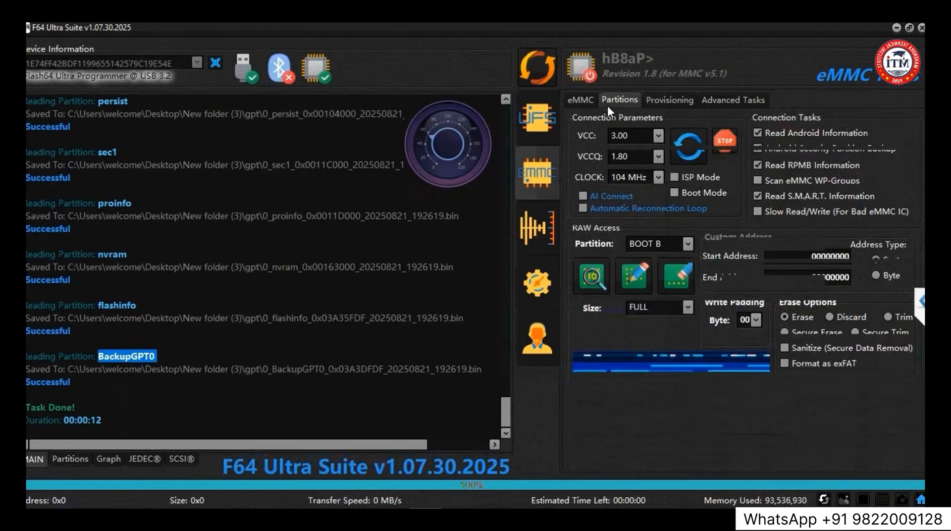
{"action": "left_click", "coordinate": [667, 101]}
{"action": "left_click", "coordinate": [901, 262]}
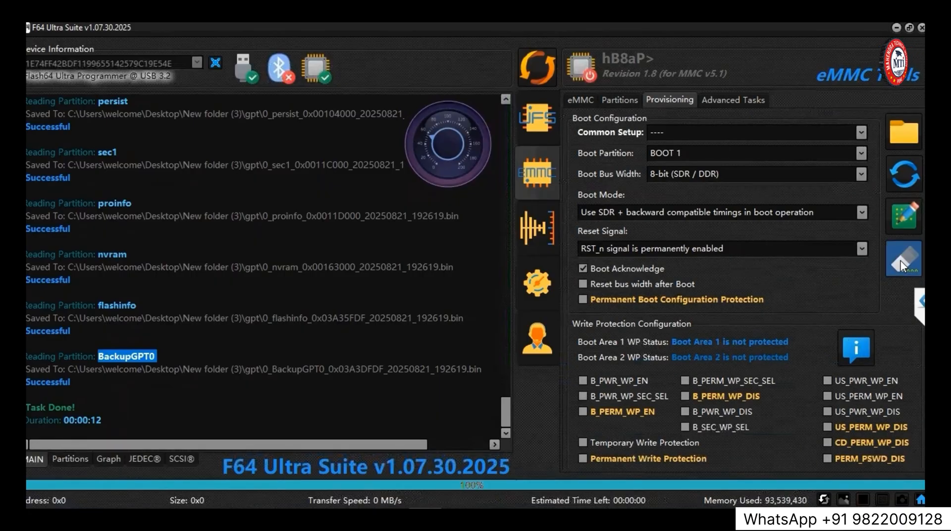
{"action": "left_click", "coordinate": [439, 285]}
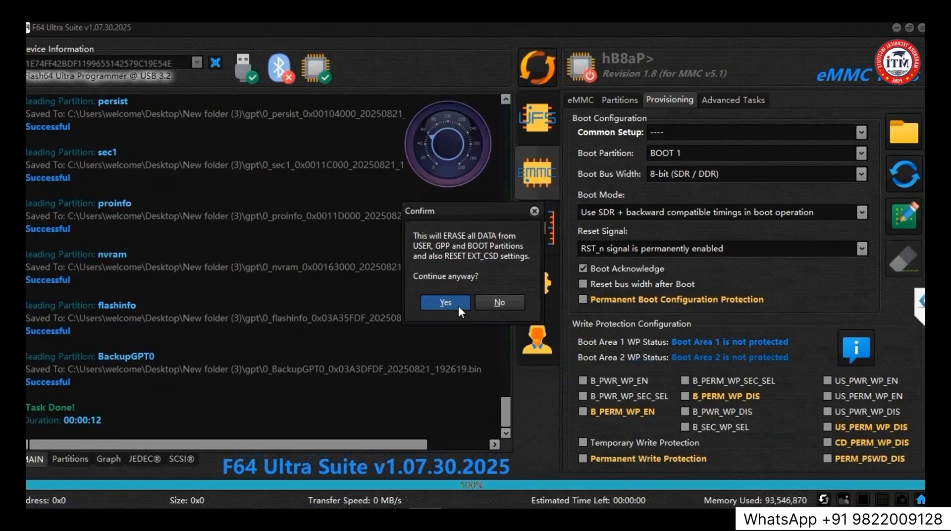
{"action": "left_click", "coordinate": [459, 305]}
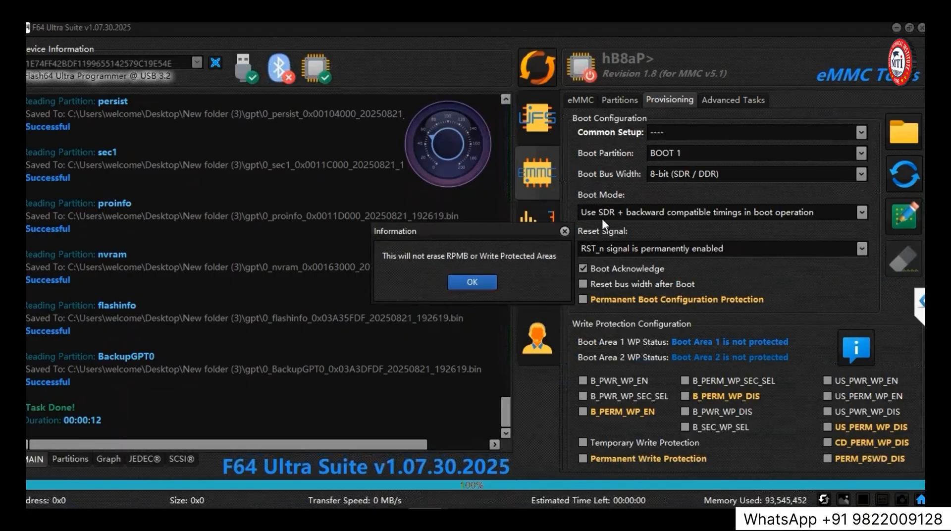
{"action": "left_click", "coordinate": [462, 283]}
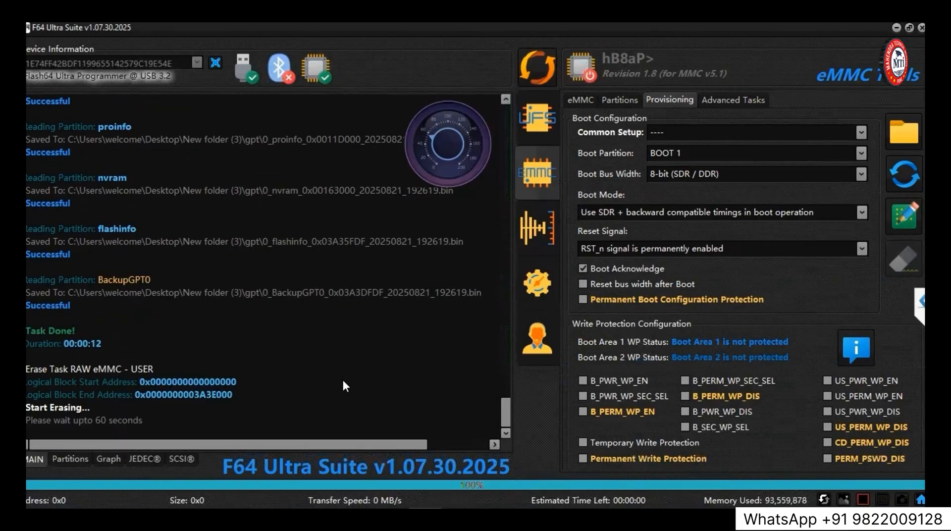
Reconnect the eMMC, update its firmware through FFU with 30_HYNIX_hB8aP__0060_PATCHED_FINAL_HR.fw, and identify the chip again.
{"action": "left_click", "coordinate": [546, 72]}
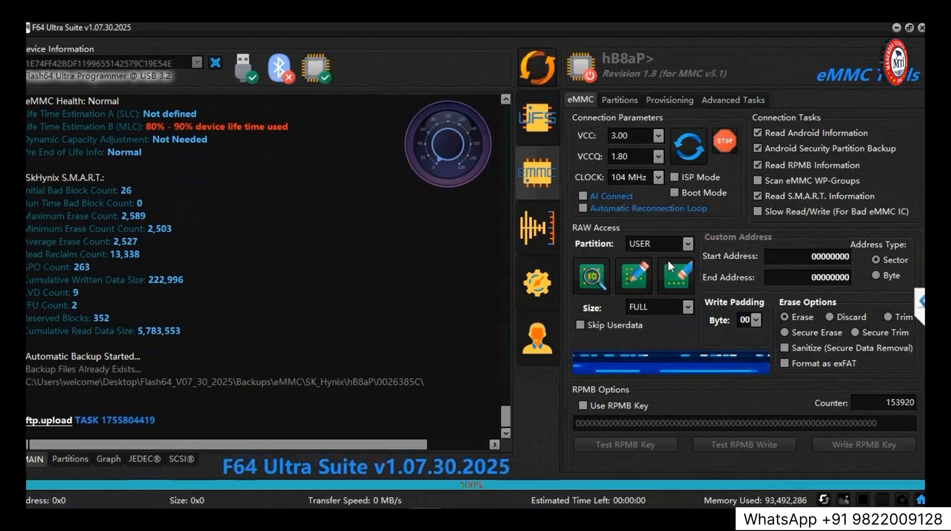
{"action": "left_click", "coordinate": [688, 244]}
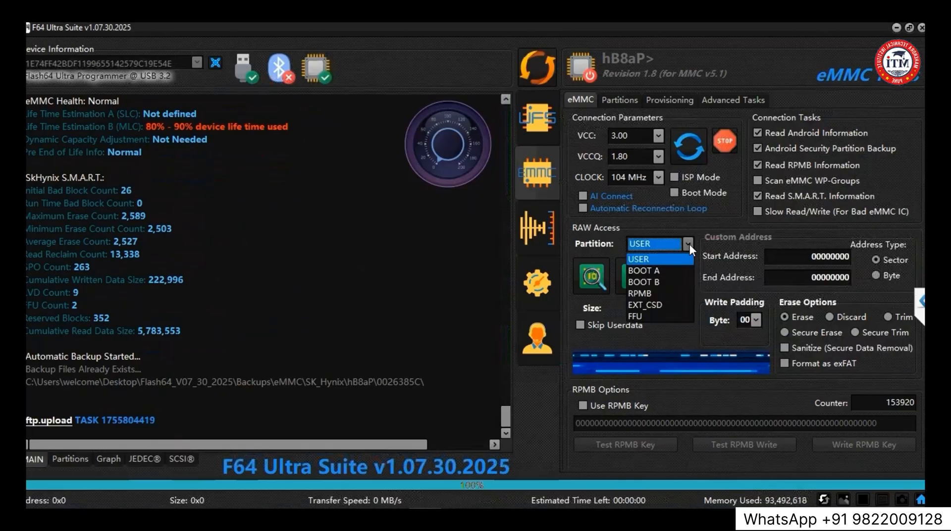
{"action": "left_click", "coordinate": [650, 317]}
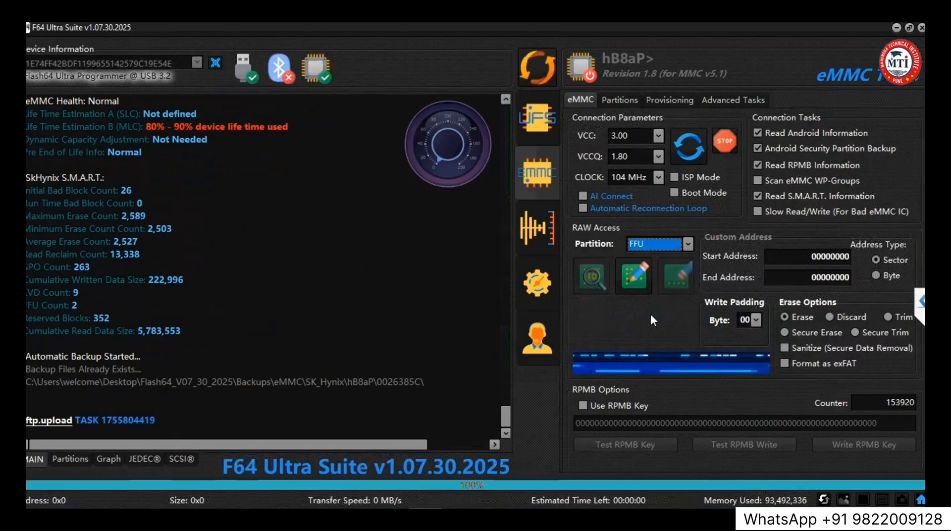
{"action": "left_click", "coordinate": [629, 280]}
{"action": "double_click", "coordinate": [421, 173]}
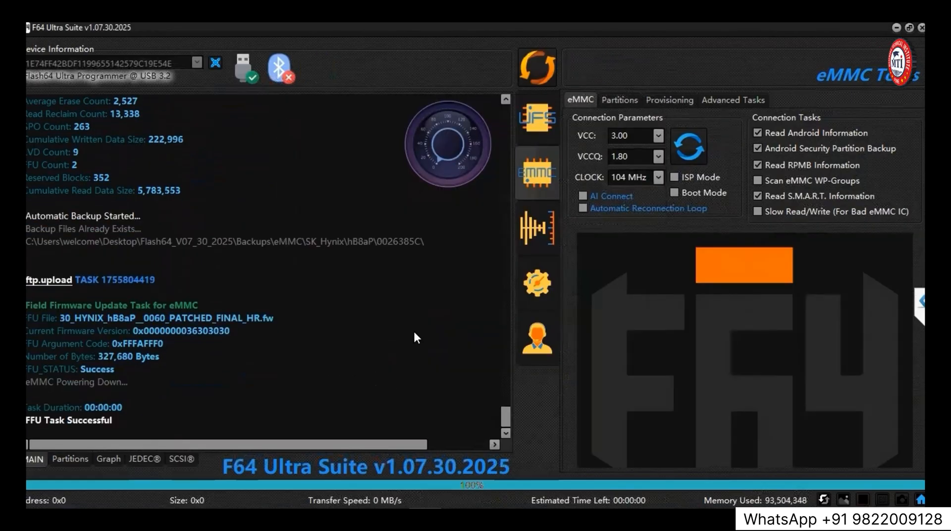
{"action": "left_click", "coordinate": [537, 73]}
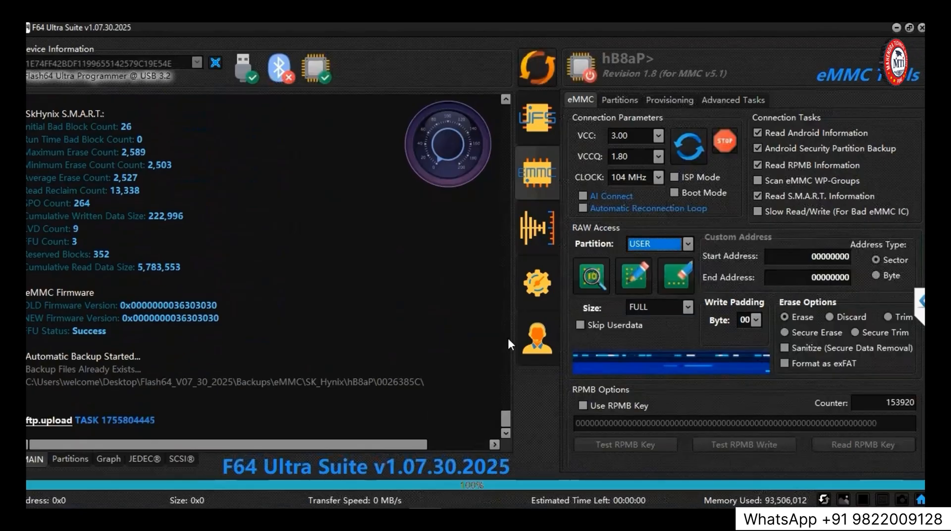
Check the partition list, the log's boot, active-partition and health details, and the provisioning settings after the firmware update.
{"action": "left_click", "coordinate": [68, 459]}
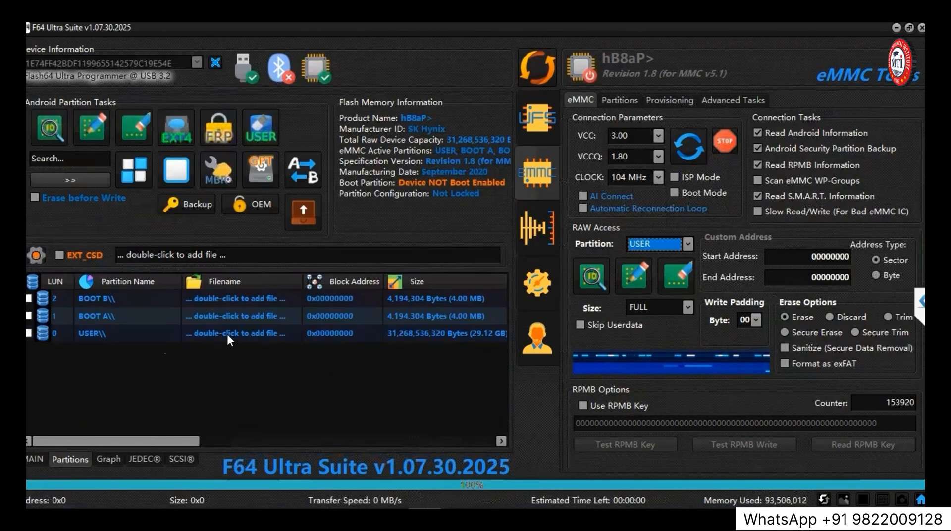
{"action": "left_click", "coordinate": [38, 459]}
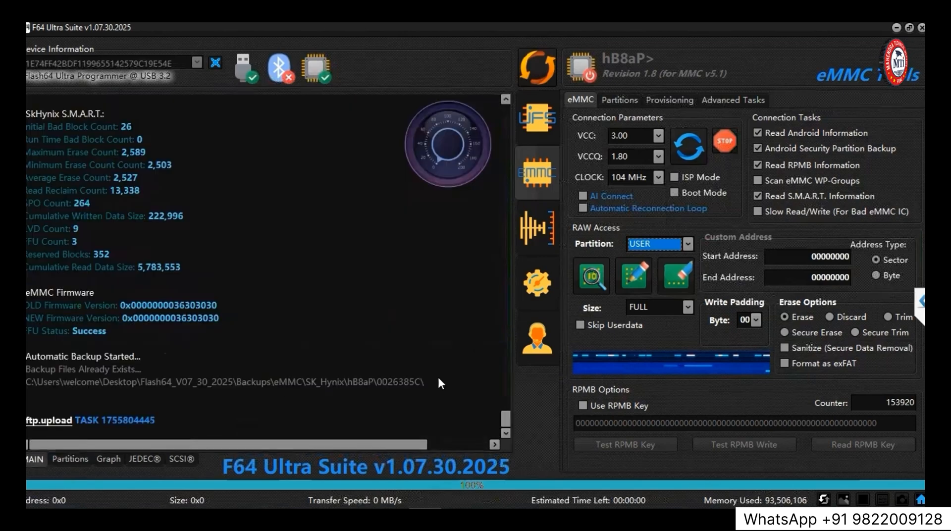
{"action": "scroll", "coordinate": [506, 100], "scroll_direction": "up", "scroll_amount": 3}
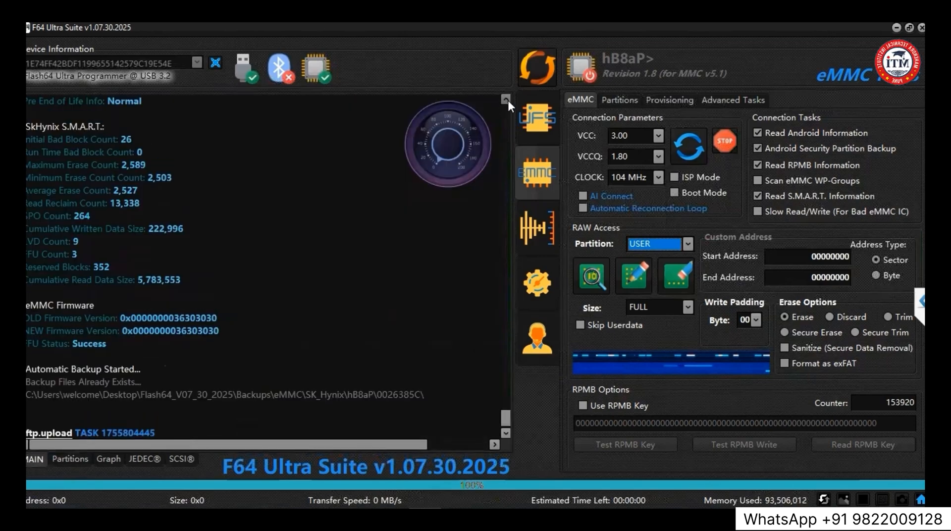
{"action": "left_click", "coordinate": [506, 99]}
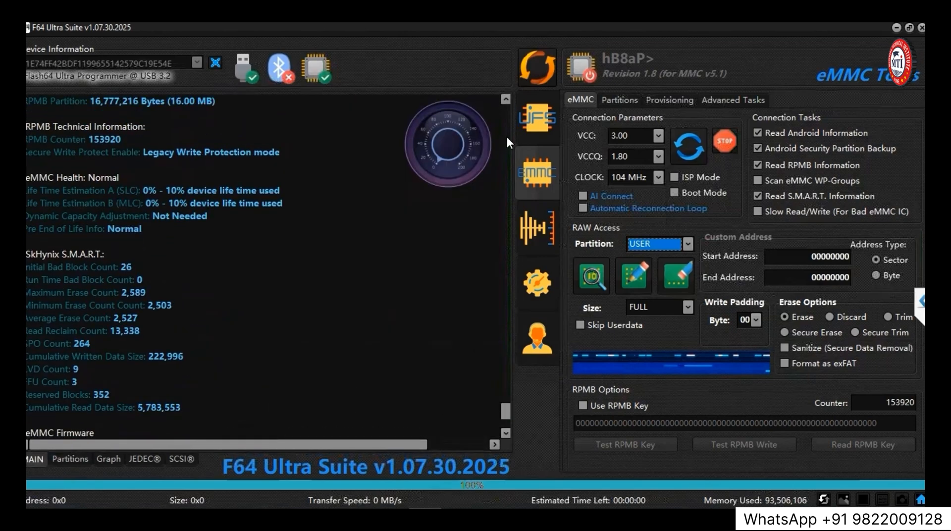
{"action": "scroll", "coordinate": [505, 100], "scroll_direction": "up", "scroll_amount": 6}
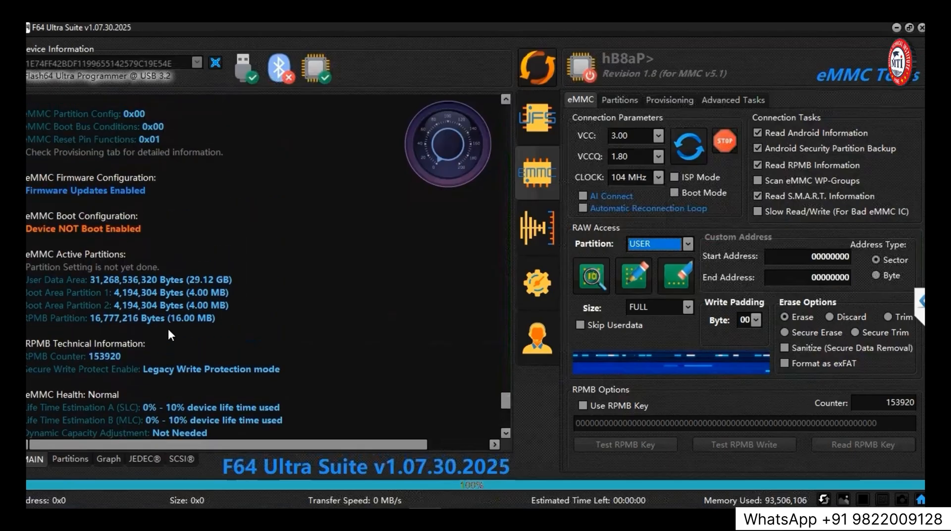
{"action": "left_click", "coordinate": [96, 263]}
{"action": "left_click_drag", "start_coordinate": [26, 267], "coordinate": [157, 267]}
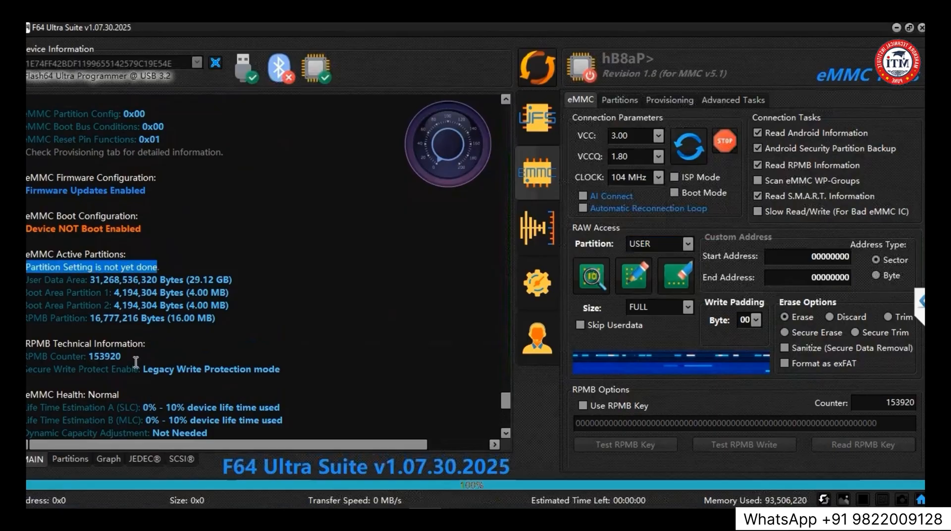
{"action": "mouse_move", "coordinate": [147, 396]}
{"action": "left_mouse_down"}
{"action": "mouse_move", "coordinate": [189, 407]}
{"action": "mouse_move", "coordinate": [148, 444]}
{"action": "left_mouse_up"}
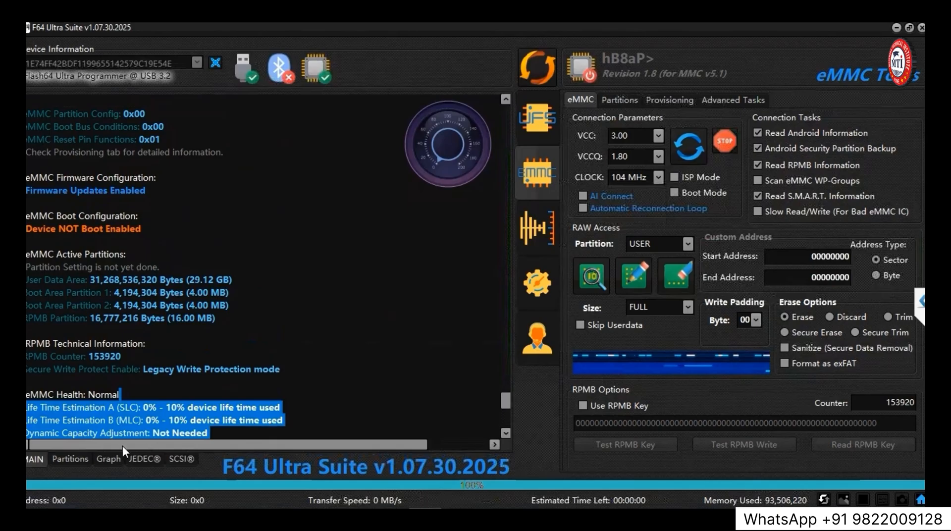
{"action": "left_click", "coordinate": [68, 459]}
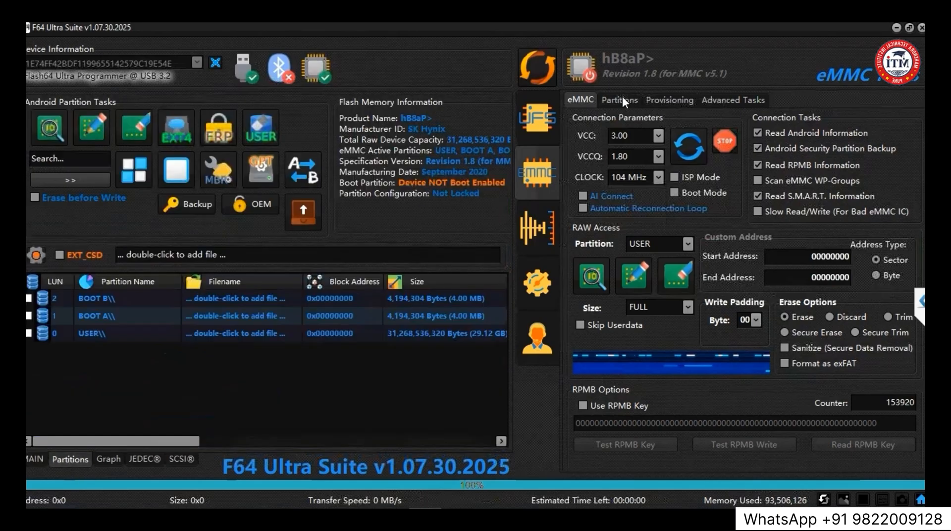
{"action": "left_click", "coordinate": [659, 100]}
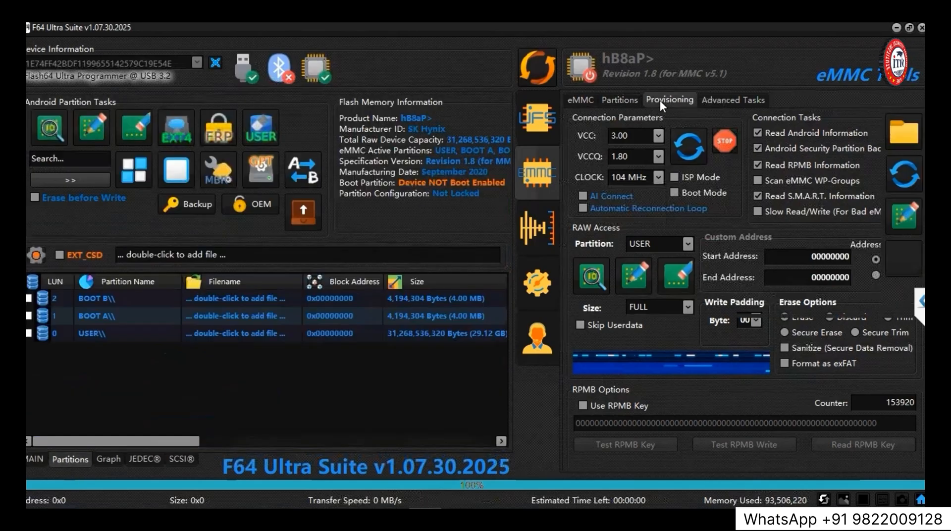
Unlock the eMMC's partition configuration, then write and finalize the partition settings with GPP1 to GPP4 left at Default.
{"action": "left_click", "coordinate": [635, 103]}
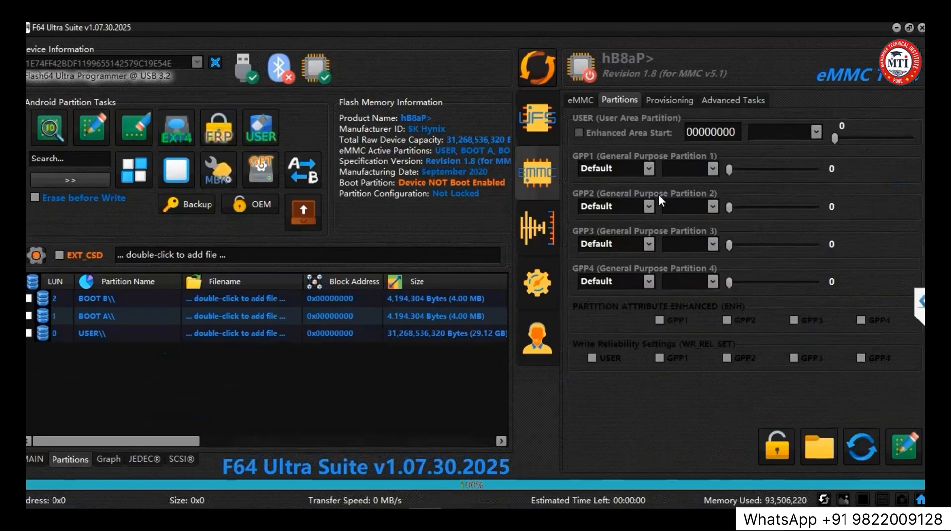
{"action": "left_click", "coordinate": [781, 440]}
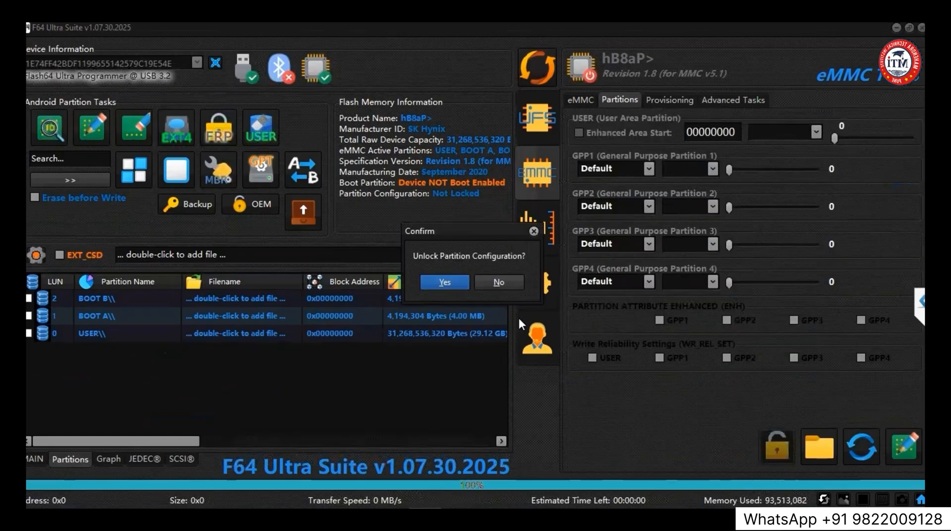
{"action": "left_click", "coordinate": [438, 283]}
{"action": "left_click", "coordinate": [435, 283]}
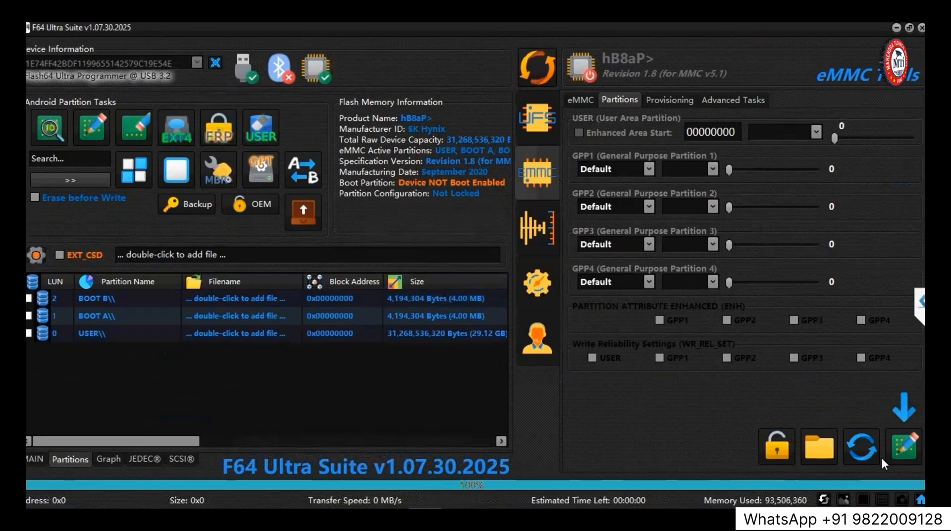
{"action": "left_click", "coordinate": [907, 439]}
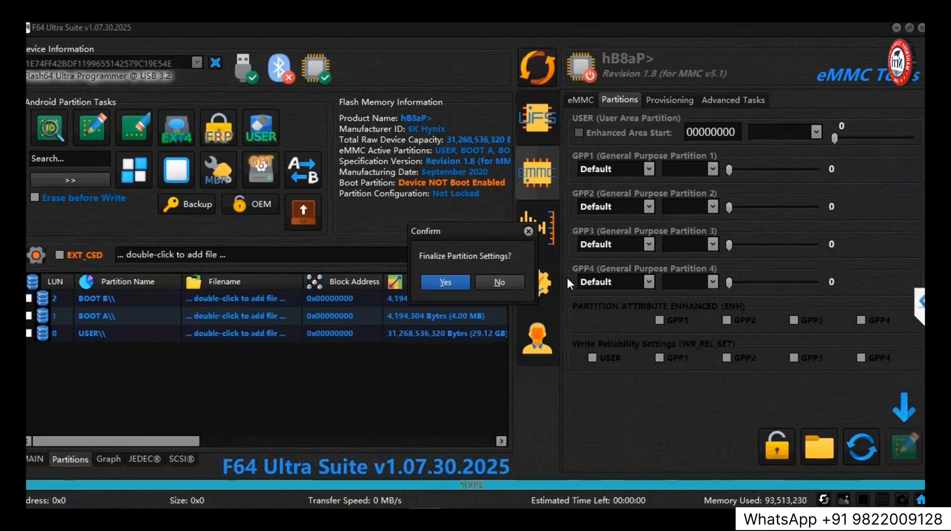
{"action": "left_click", "coordinate": [439, 281]}
{"action": "left_click", "coordinate": [437, 281]}
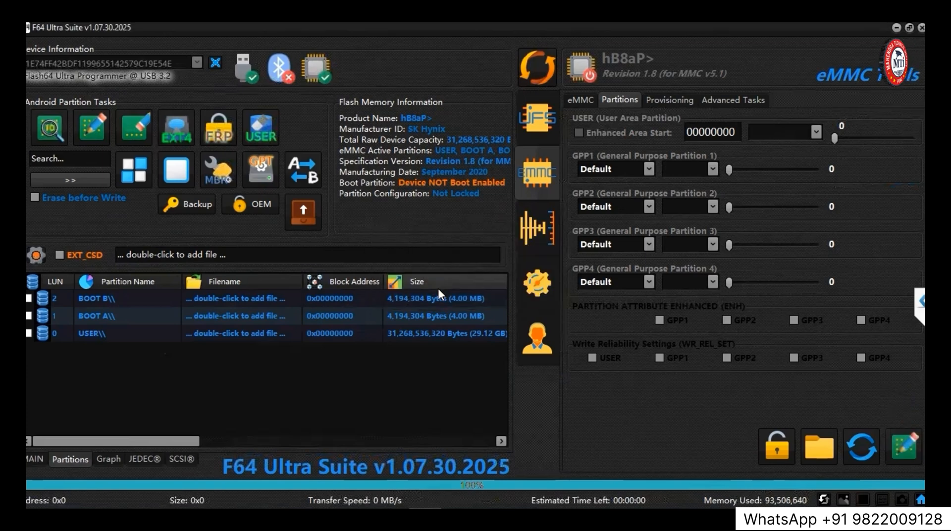
Check the log of the finalized partition settings and re-establish the eMMC connection.
{"action": "left_click", "coordinate": [27, 458]}
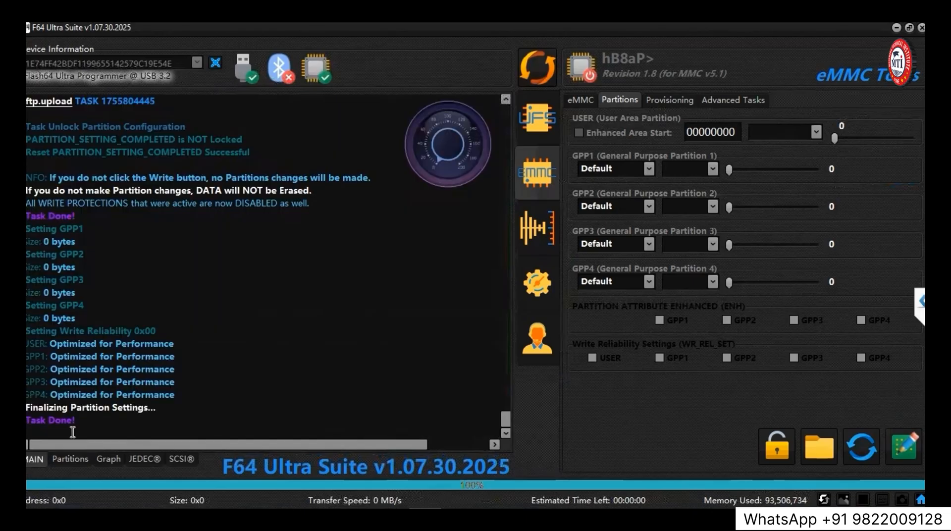
{"action": "left_click_drag", "start_coordinate": [76, 427], "coordinate": [26, 344]}
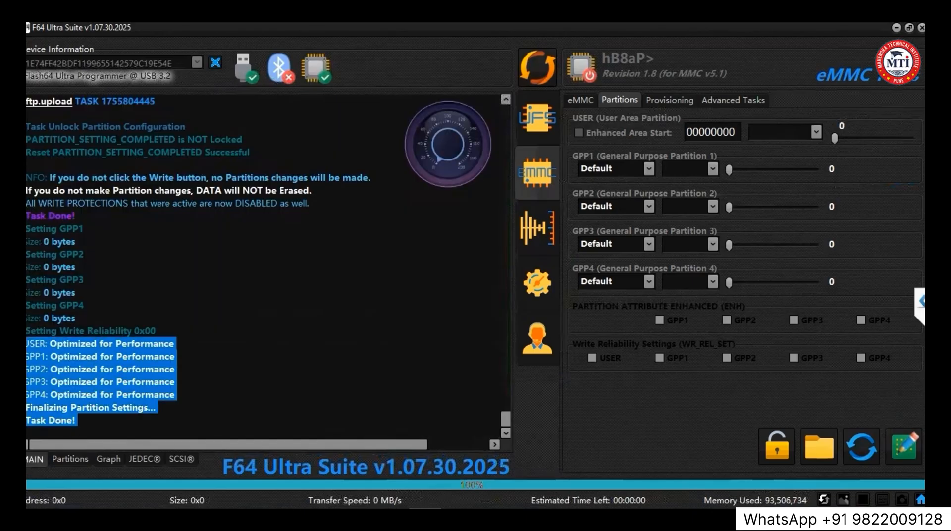
{"action": "left_click", "coordinate": [219, 287]}
{"action": "left_click", "coordinate": [539, 69]}
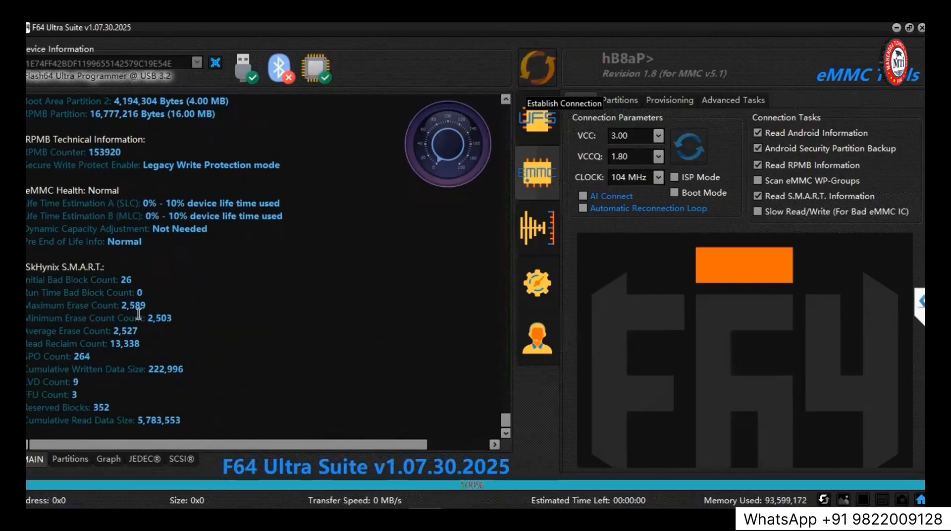
Load the EMMC_hB8aP_USER dump from the desktop's New folder (3) as the flash file for the USER partition.
{"action": "left_click", "coordinate": [64, 464]}
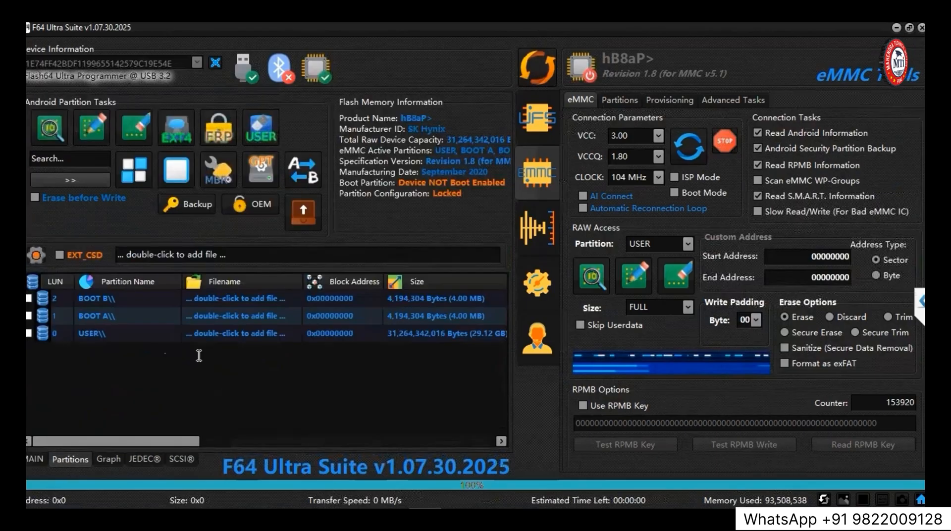
{"action": "double_click", "coordinate": [216, 333]}
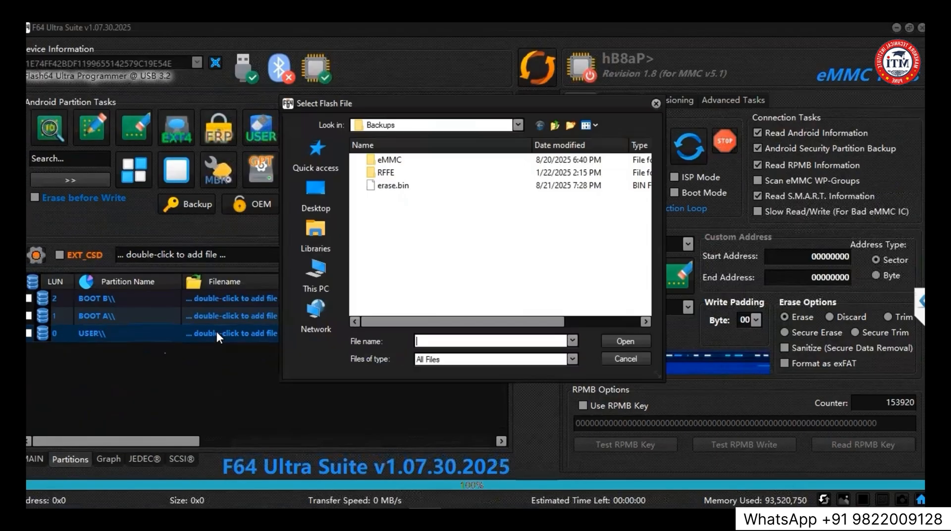
{"action": "left_click", "coordinate": [320, 195]}
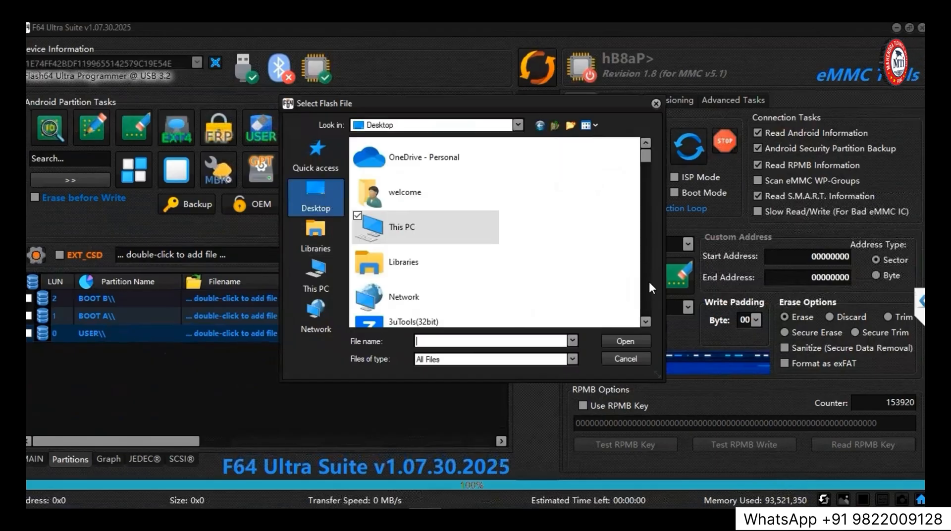
{"action": "scroll", "coordinate": [646, 286], "scroll_direction": "down", "scroll_amount": 5}
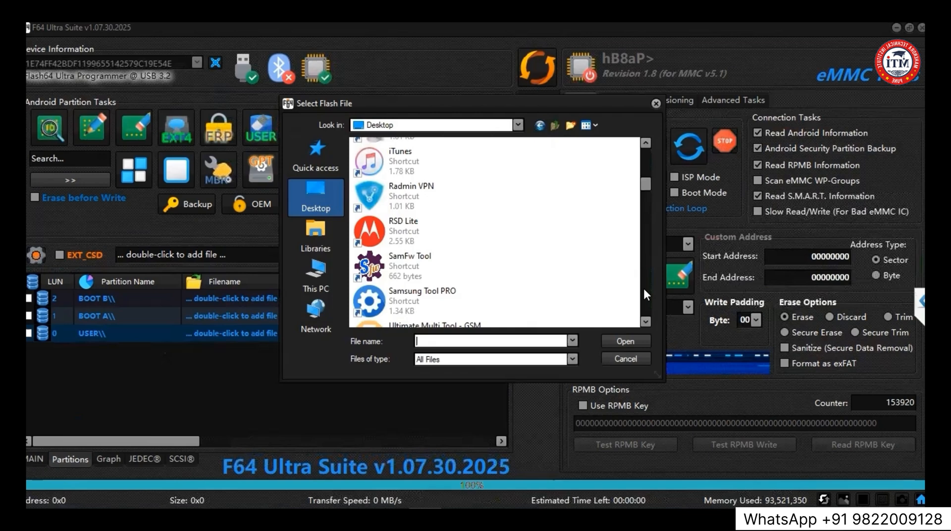
{"action": "scroll", "coordinate": [644, 292], "scroll_direction": "down", "scroll_amount": 5}
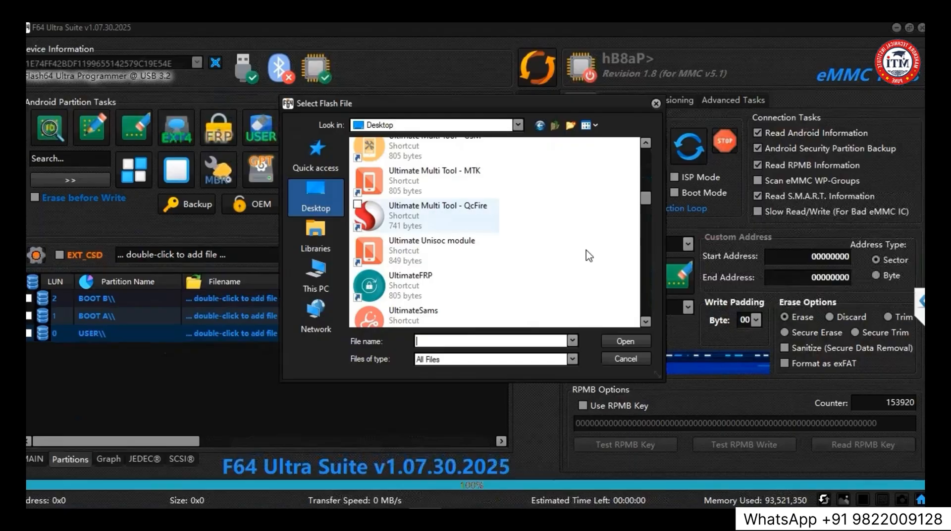
{"action": "left_click_drag", "start_coordinate": [645, 197], "coordinate": [643, 250]}
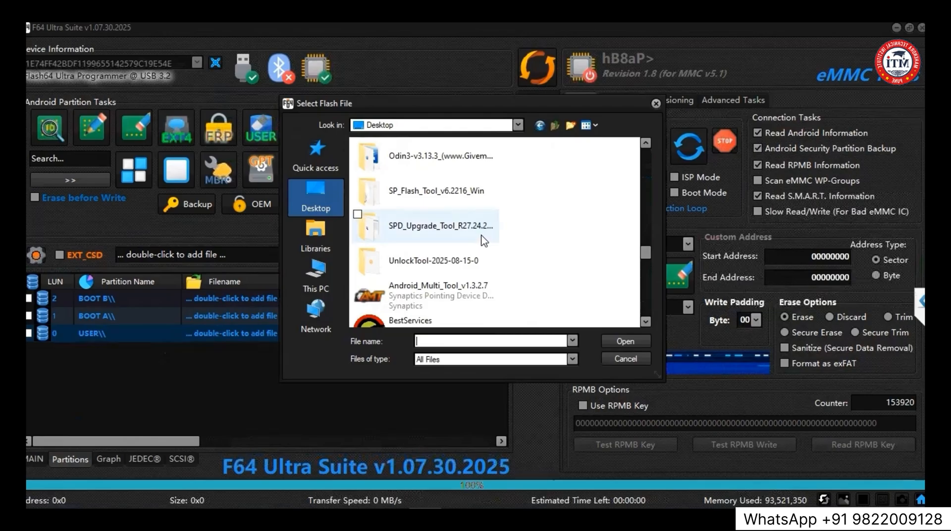
{"action": "mouse_move", "coordinate": [646, 252]}
{"action": "left_mouse_down"}
{"action": "mouse_move", "coordinate": [646, 278]}
{"action": "mouse_move", "coordinate": [650, 239]}
{"action": "left_mouse_up"}
{"action": "double_click", "coordinate": [487, 250]}
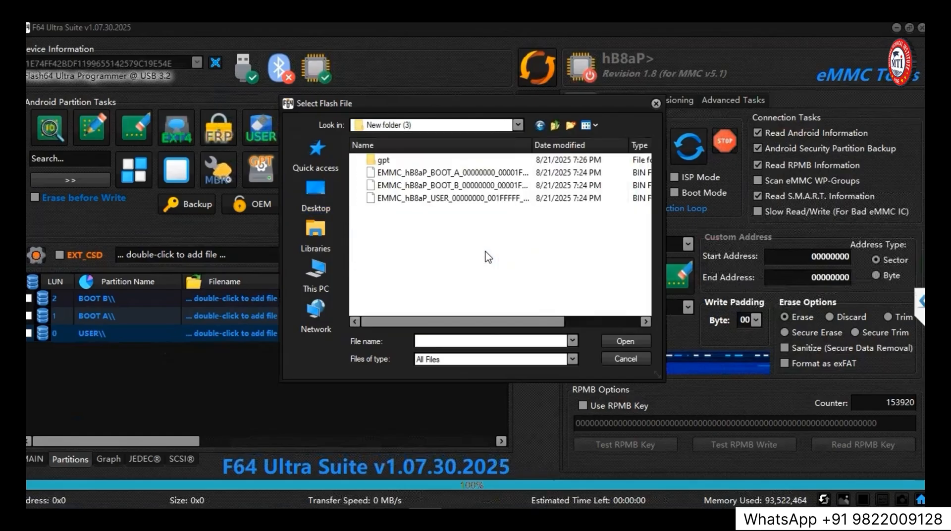
{"action": "double_click", "coordinate": [459, 197]}
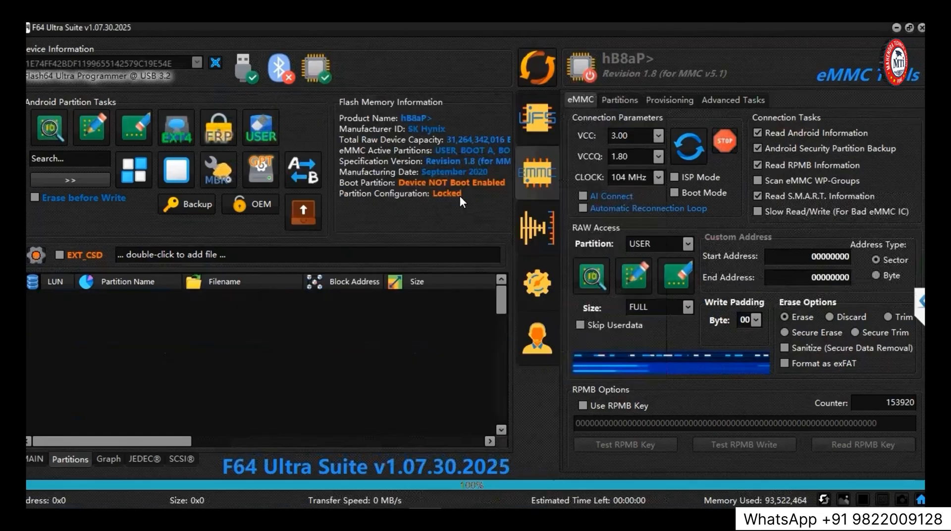
Assign the EMMC_hB8aP_BOOT_A dump to BOOT A and the EMMC_hB8aP_BOOT_B dump to BOOT B.
{"action": "left_click_drag", "start_coordinate": [505, 371], "coordinate": [507, 430]}
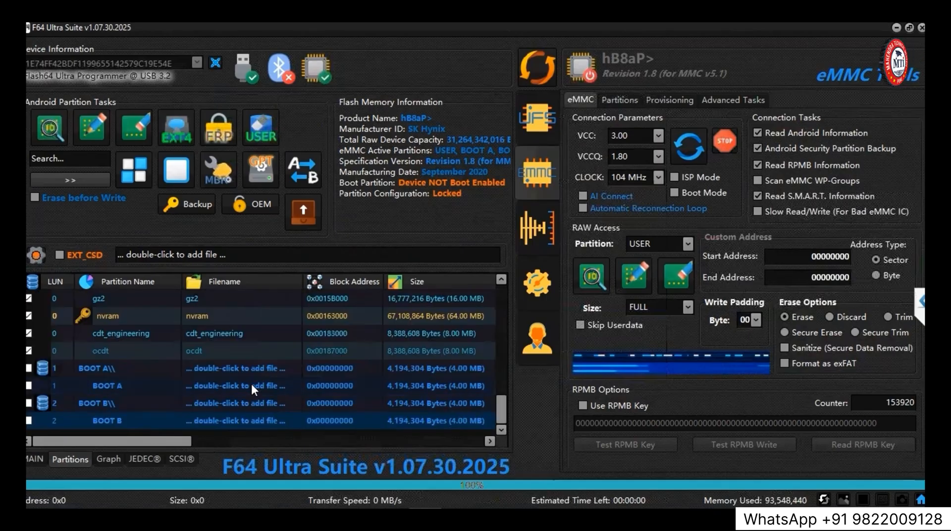
{"action": "double_click", "coordinate": [251, 367]}
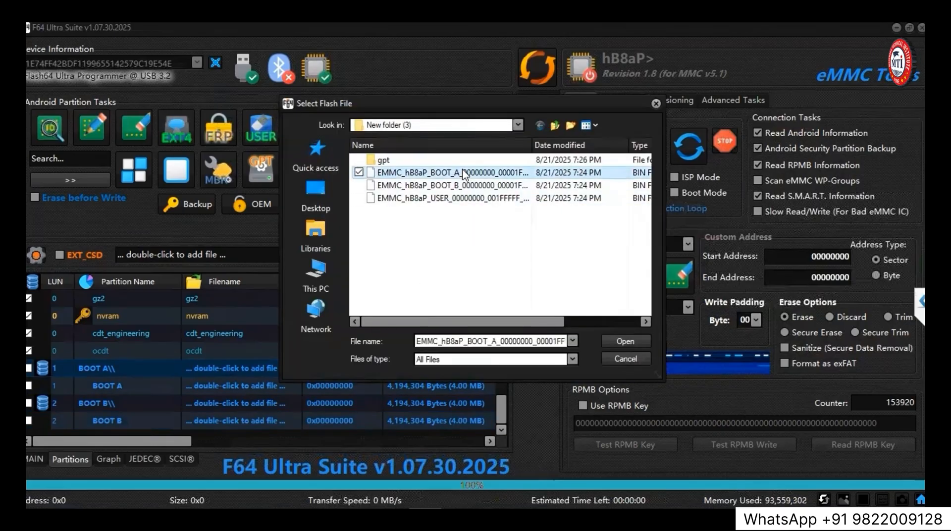
{"action": "double_click", "coordinate": [446, 172]}
{"action": "double_click", "coordinate": [271, 409]}
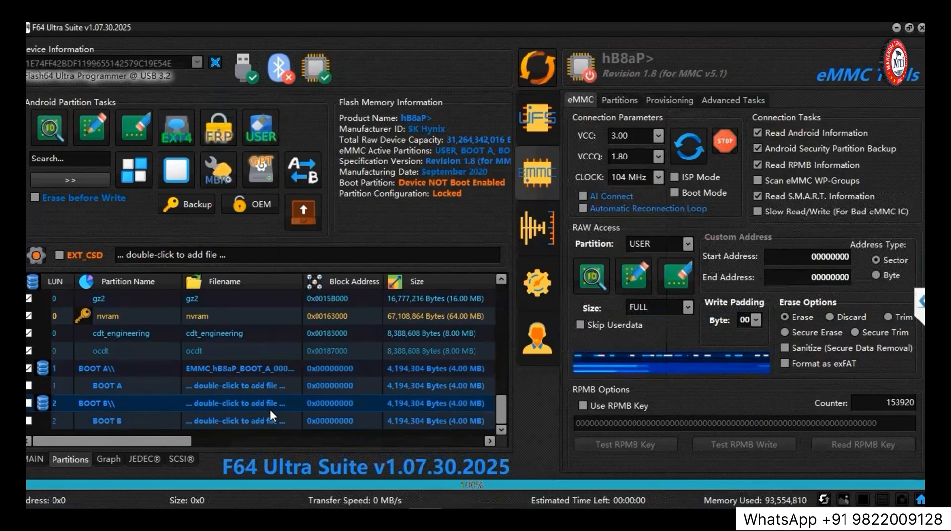
{"action": "double_click", "coordinate": [461, 186]}
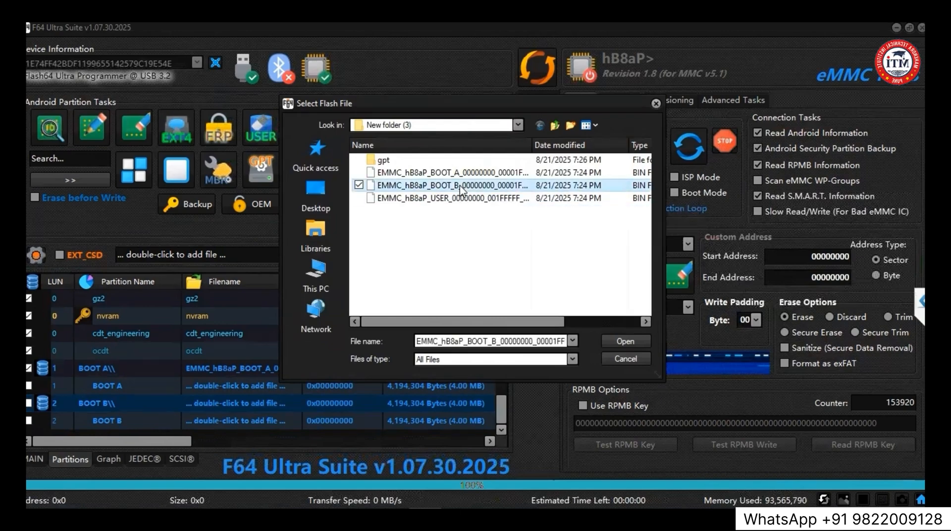
Write the selected USER, BOOT A and BOOT B partition files to the eMMC and check the write log.
{"action": "left_click", "coordinate": [91, 127]}
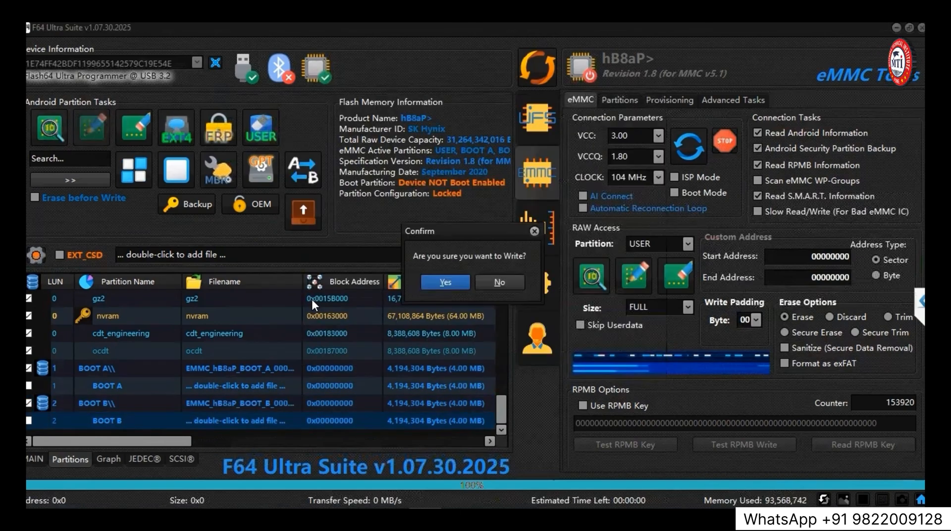
{"action": "left_click", "coordinate": [434, 283]}
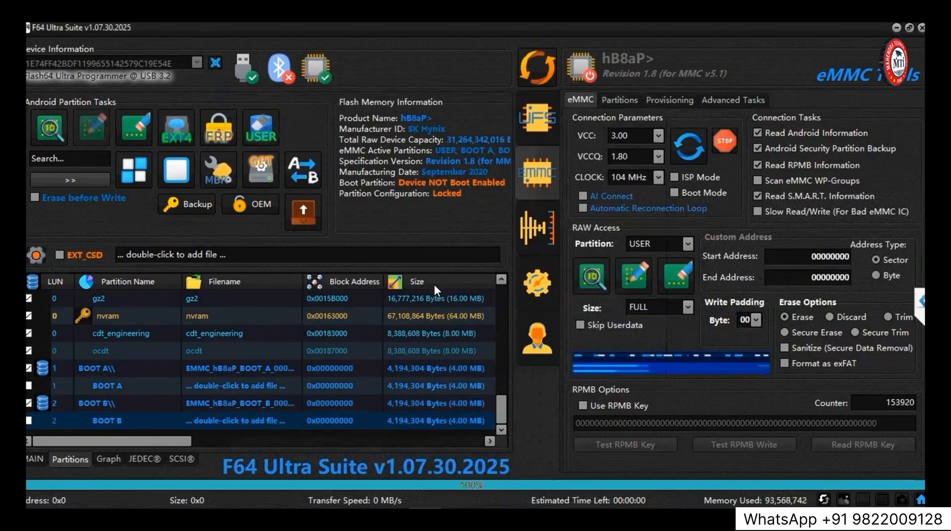
{"action": "left_click", "coordinate": [25, 464]}
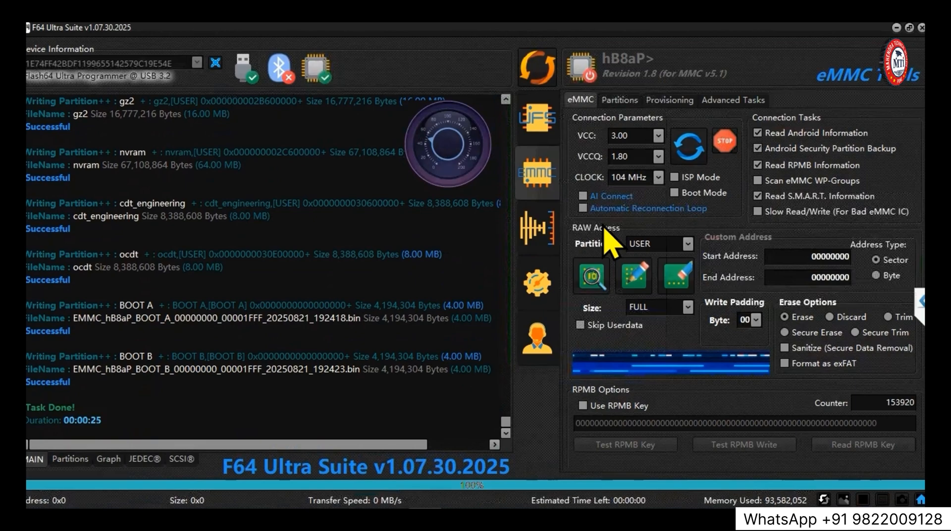
Return to the partition list and reconnect the eMMC to reload its partition table.
{"action": "left_click", "coordinate": [71, 460]}
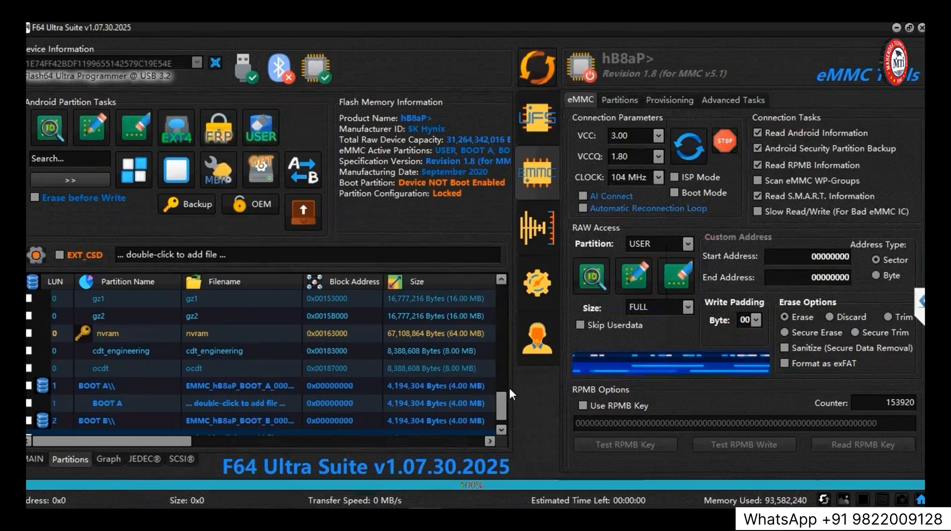
{"action": "left_click_drag", "start_coordinate": [501, 406], "coordinate": [503, 263]}
{"action": "left_click", "coordinate": [542, 76]}
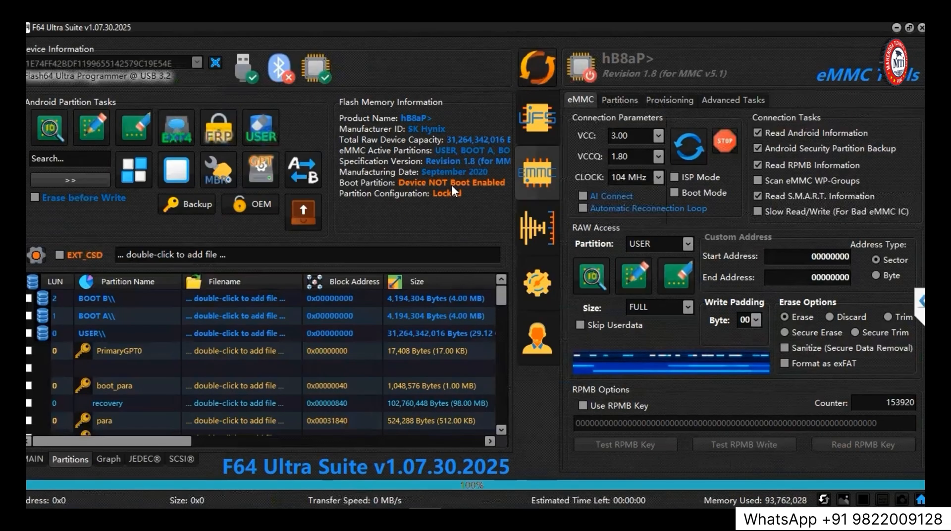
Apply the common boot setup MTK Configuration 2, accept the one-time-programmable options, write it and reconnect the eMMC.
{"action": "left_click", "coordinate": [666, 101]}
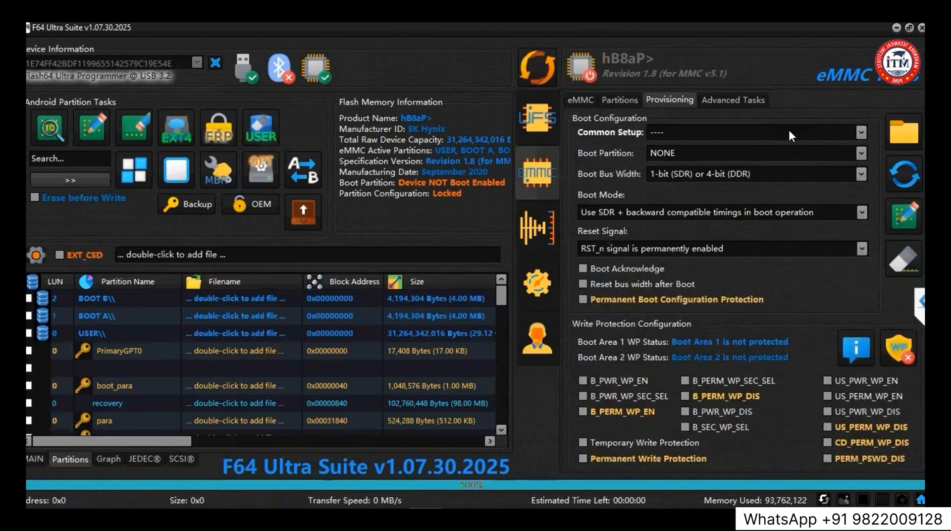
{"action": "left_click", "coordinate": [799, 130]}
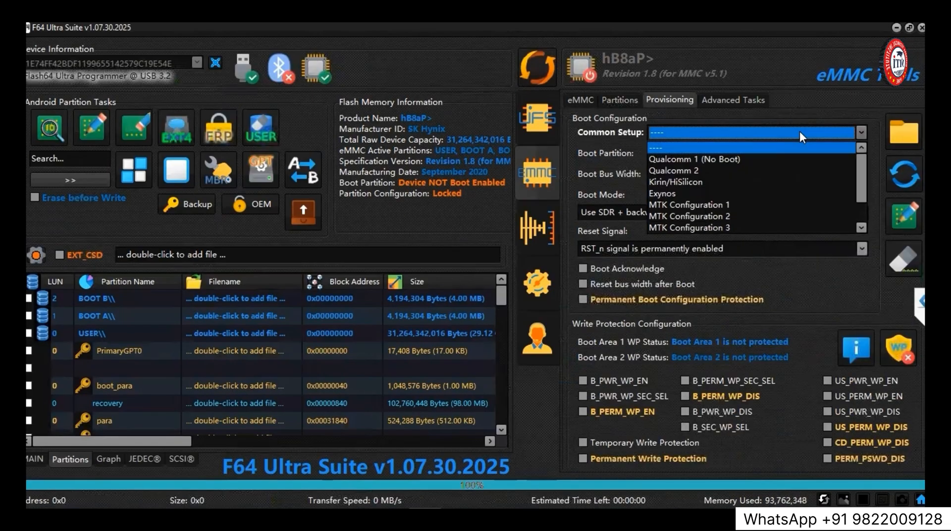
{"action": "left_click", "coordinate": [691, 216]}
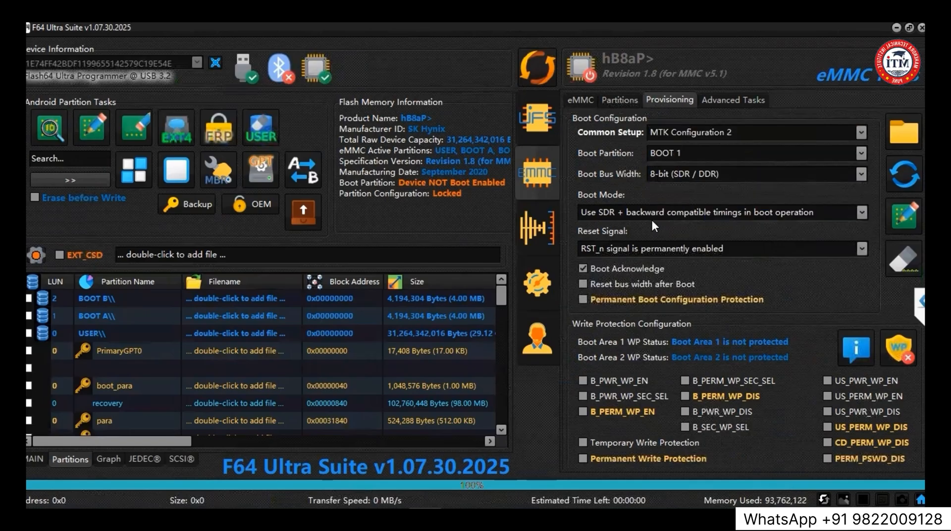
{"action": "left_click", "coordinate": [901, 226]}
{"action": "left_click", "coordinate": [450, 278]}
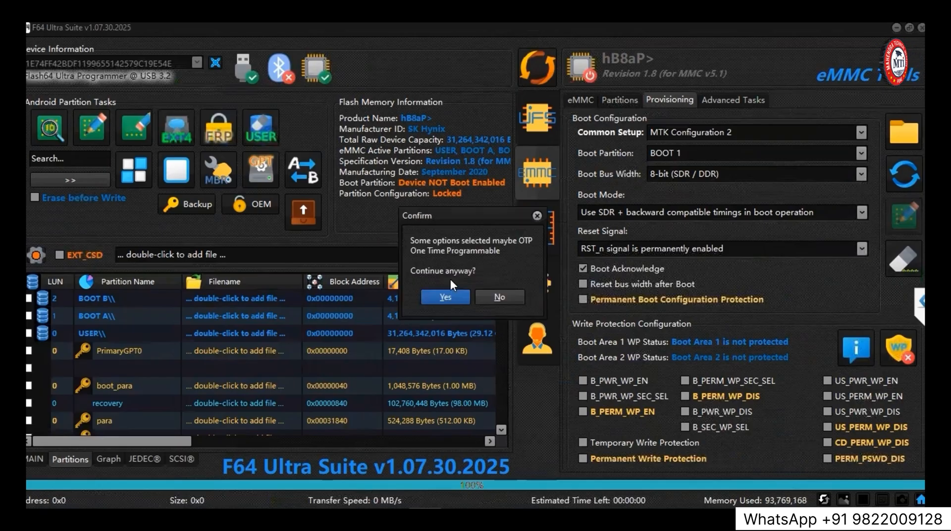
{"action": "left_click", "coordinate": [446, 296]}
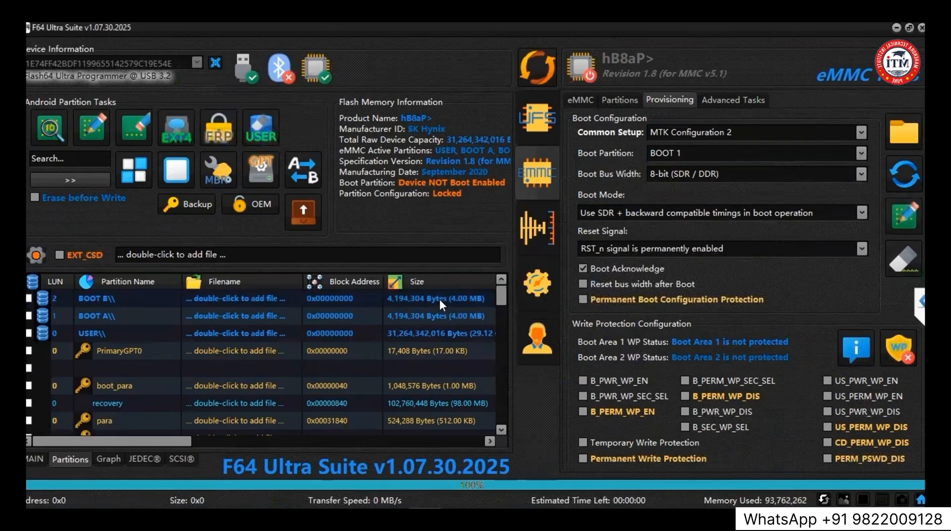
{"action": "left_click", "coordinate": [545, 70]}
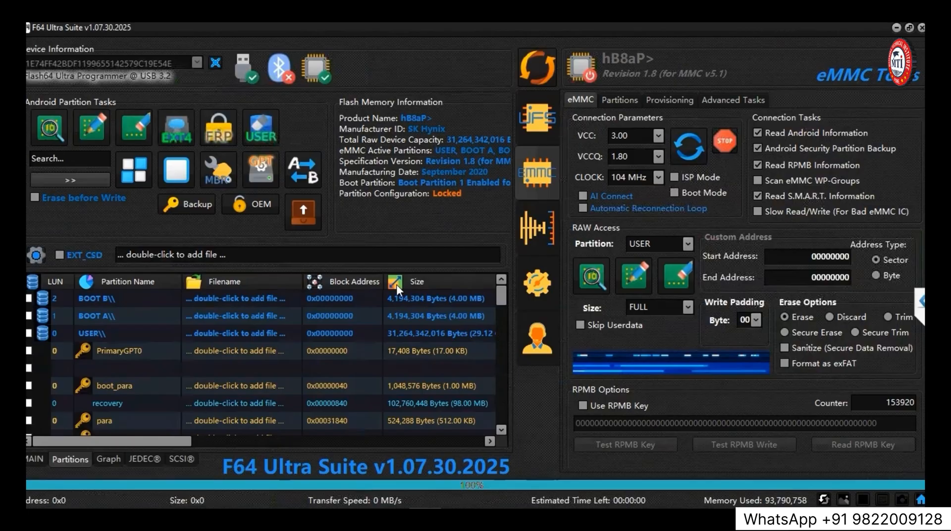
Try to pick an MTK Scatter file from the gpt folder for the USER partition, and cancel the selection.
{"action": "double_click", "coordinate": [222, 332]}
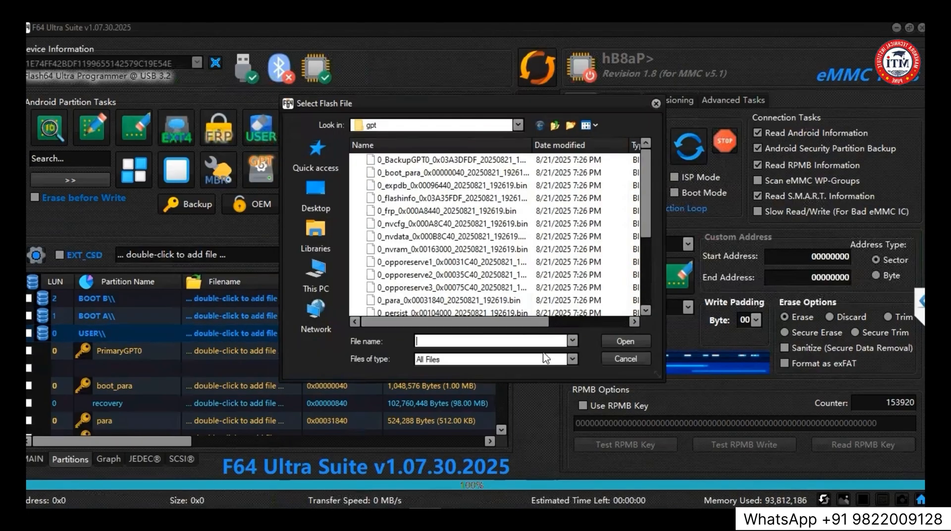
{"action": "left_click", "coordinate": [569, 360]}
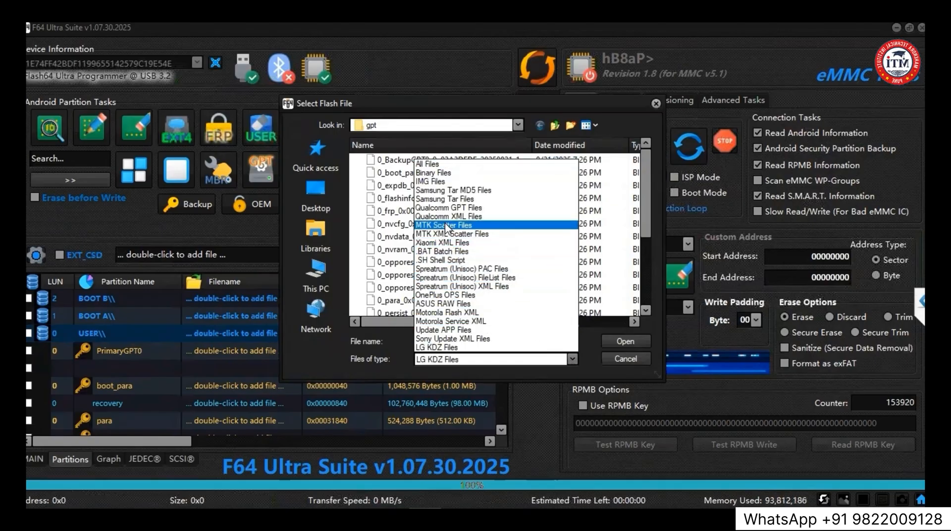
{"action": "left_click", "coordinate": [447, 225]}
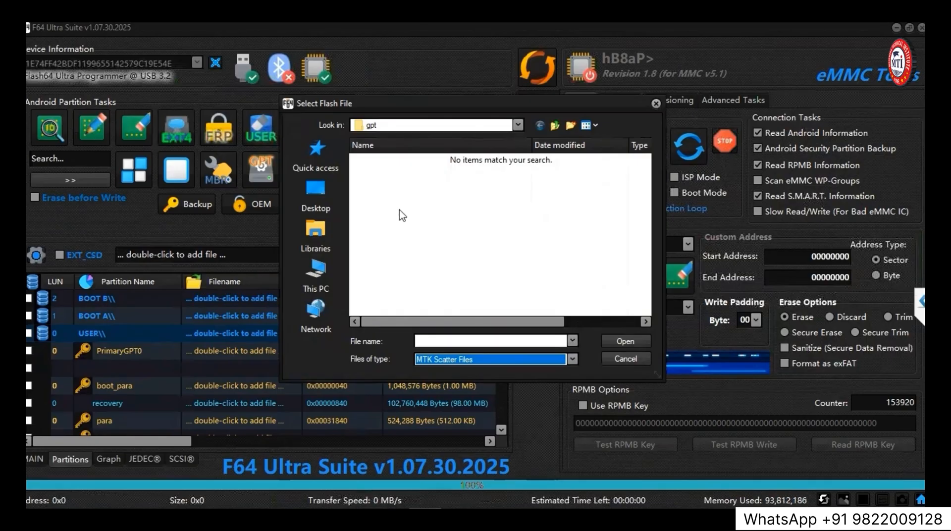
{"action": "left_click", "coordinate": [616, 360]}
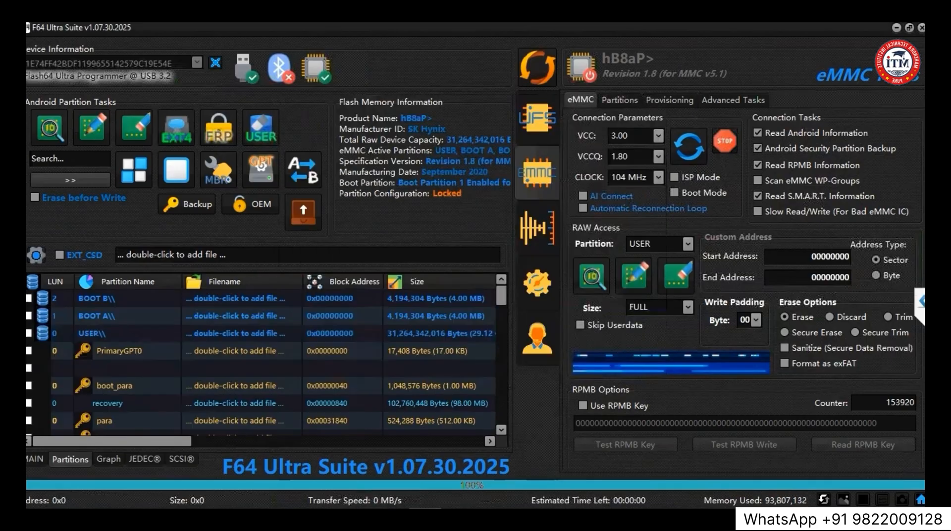
{"action": "left_click", "coordinate": [212, 337]}
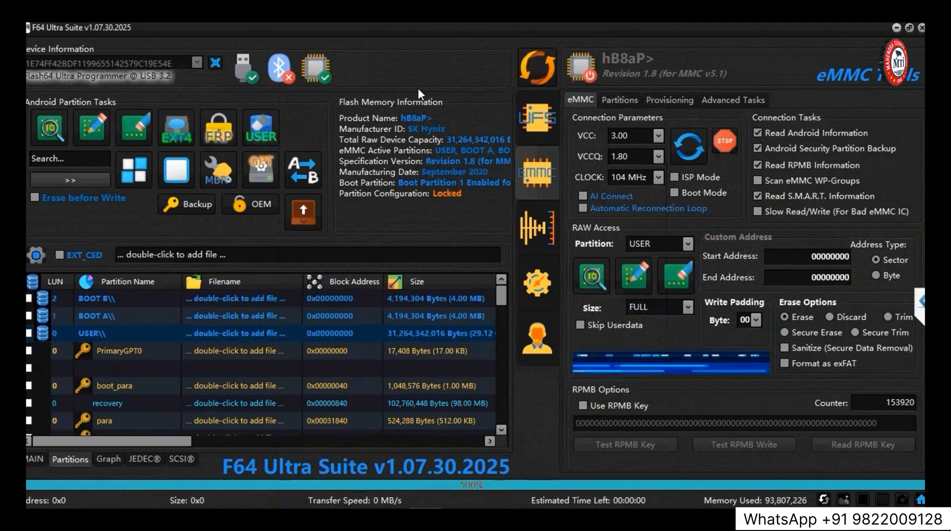
Show the desktop.
{"action": "key", "text": "super+d"}
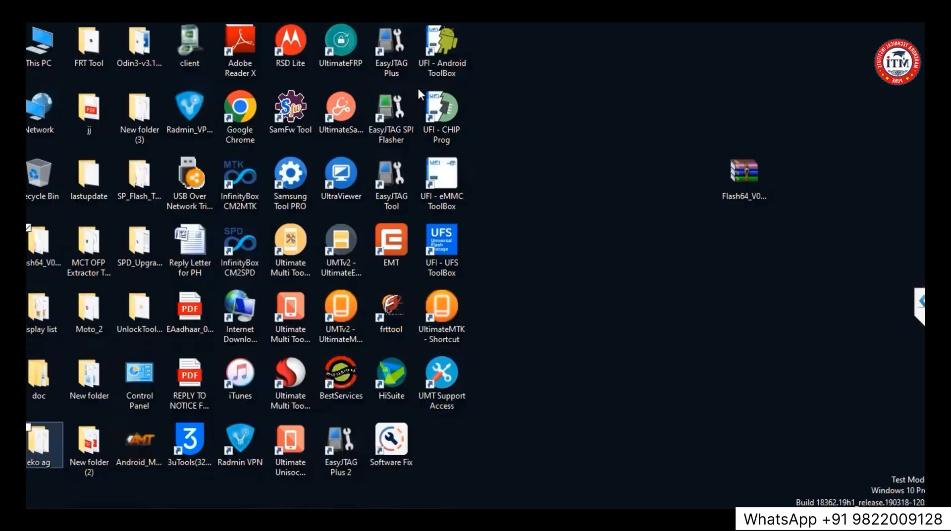